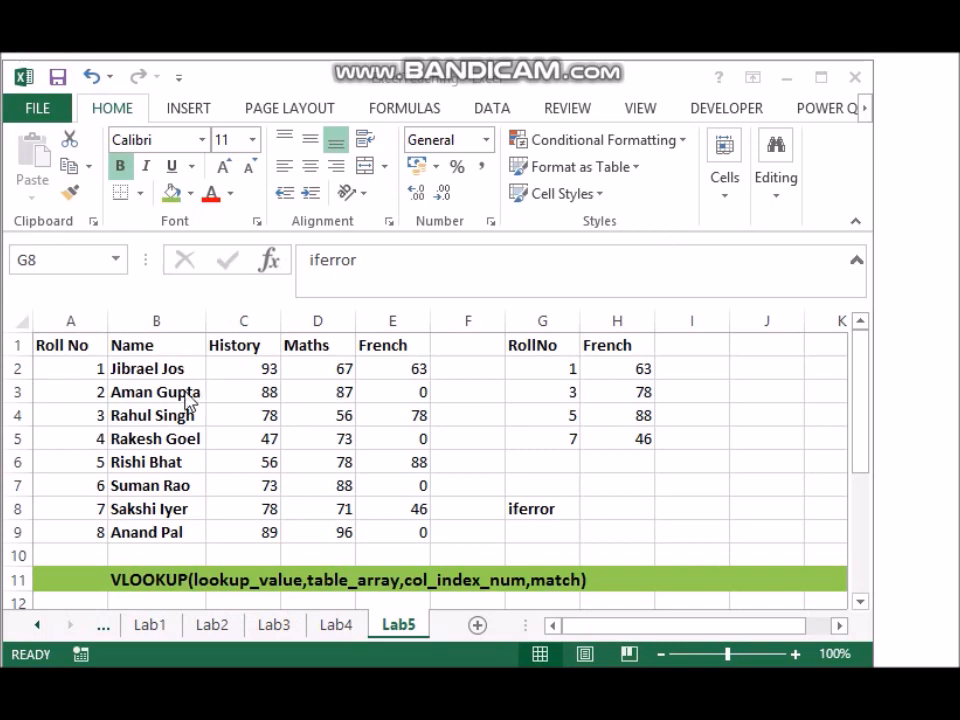
Step: Copy the block A1:K11 with the marks tables and the VLOOKUP note from the Lab5 sheet
click(56, 335)
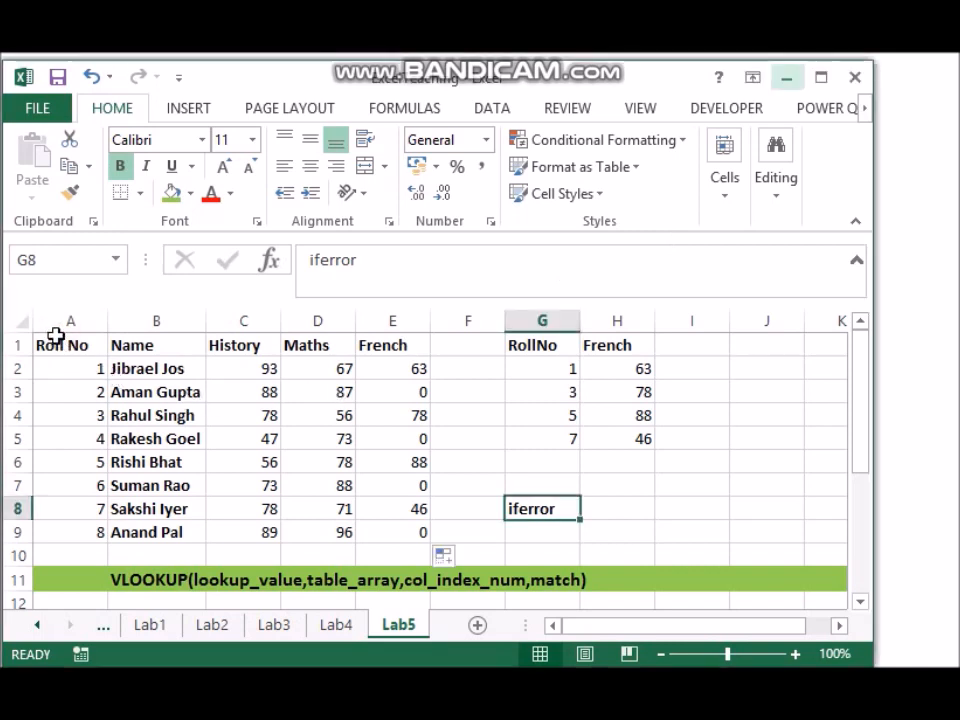
drag(56, 343, 816, 596)
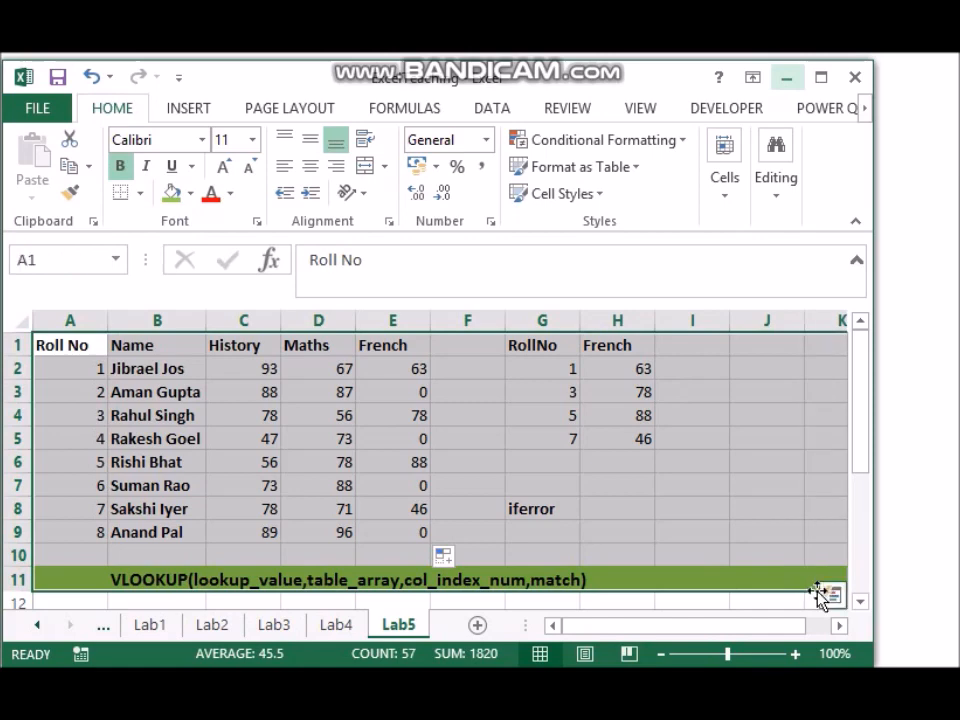
key(ctrl+c)
Step: Add a new worksheet named Lab6 and paste the copied block at cell A1
click(476, 624)
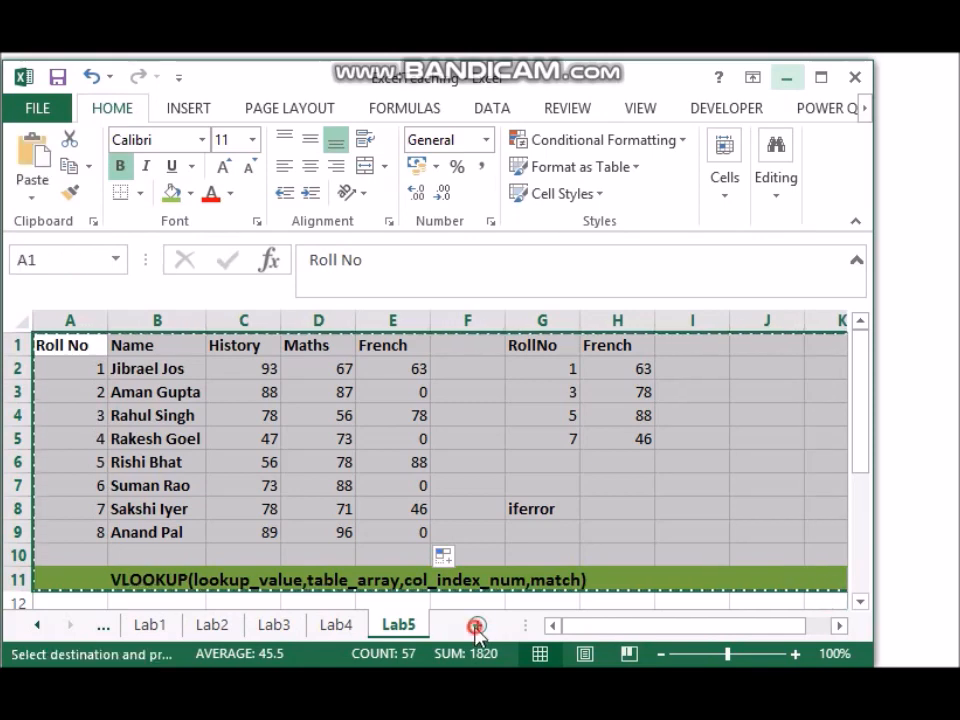
right_click(412, 630)
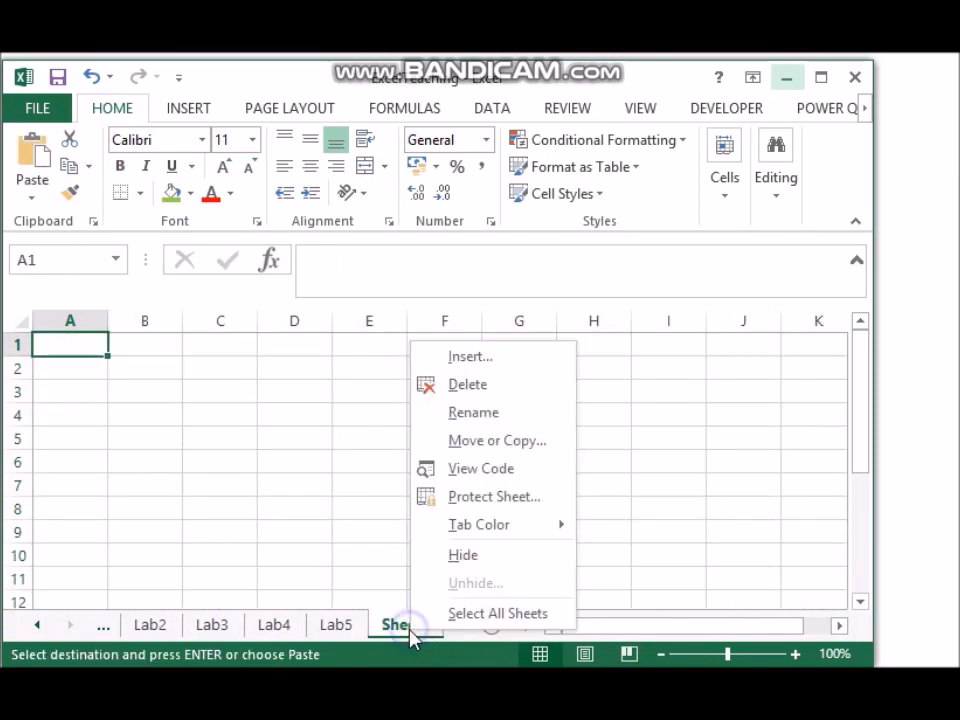
click(493, 428)
text(Lab)
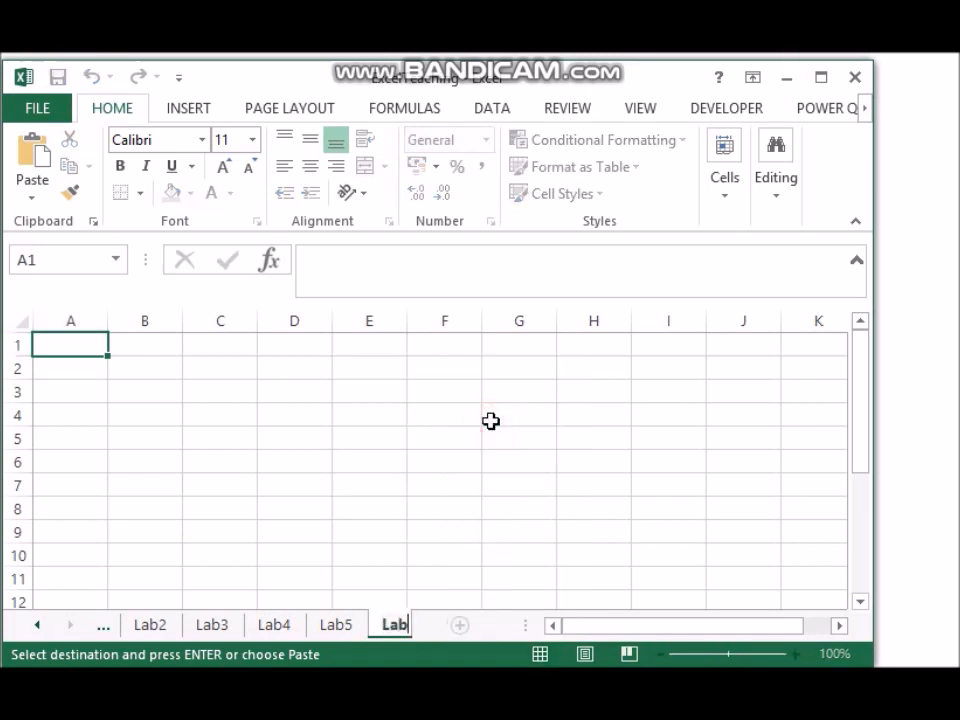
text(6)
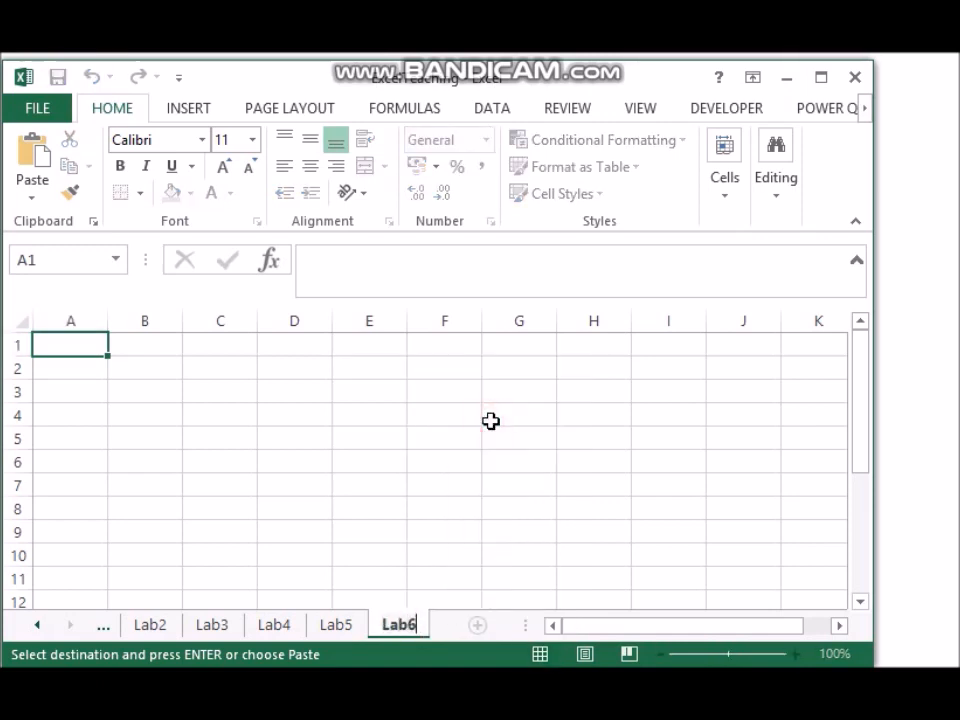
click(61, 345)
key(ctrl+v)
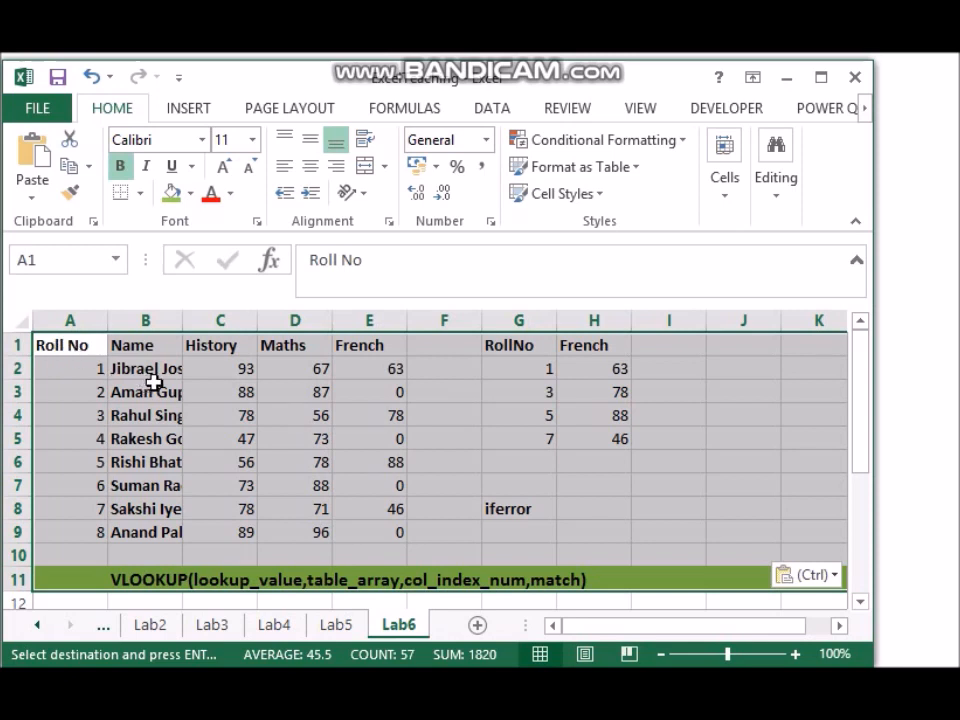
Step: Resize the Name column to just fit the names, and auto-fit the History, Maths and French columns C to E
double_click(184, 322)
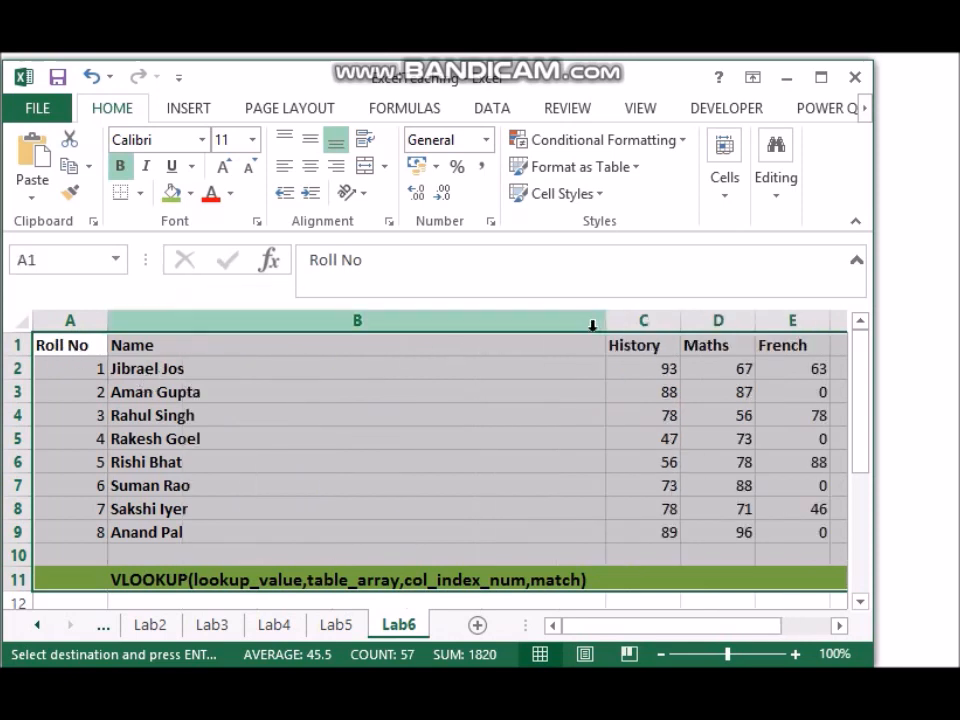
drag(605, 321, 212, 343)
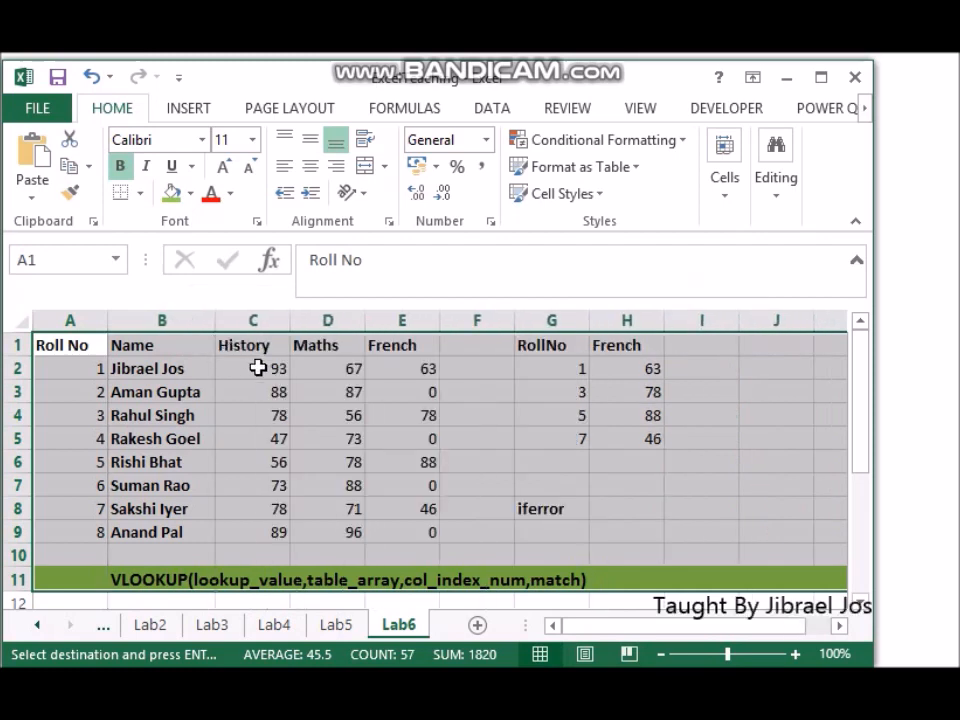
drag(251, 318, 437, 322)
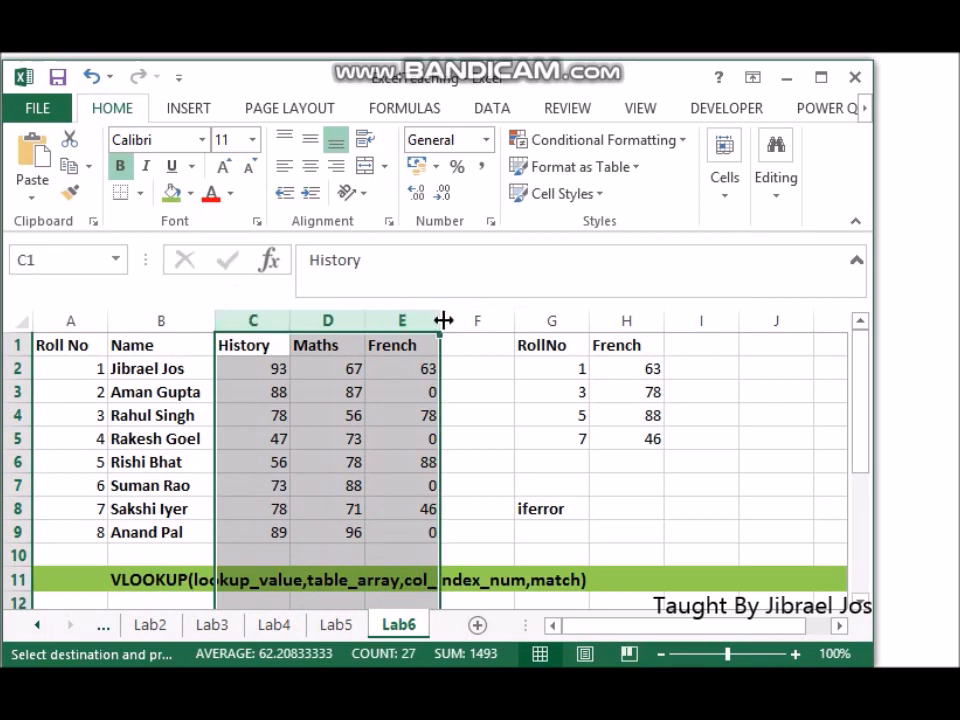
double_click(441, 320)
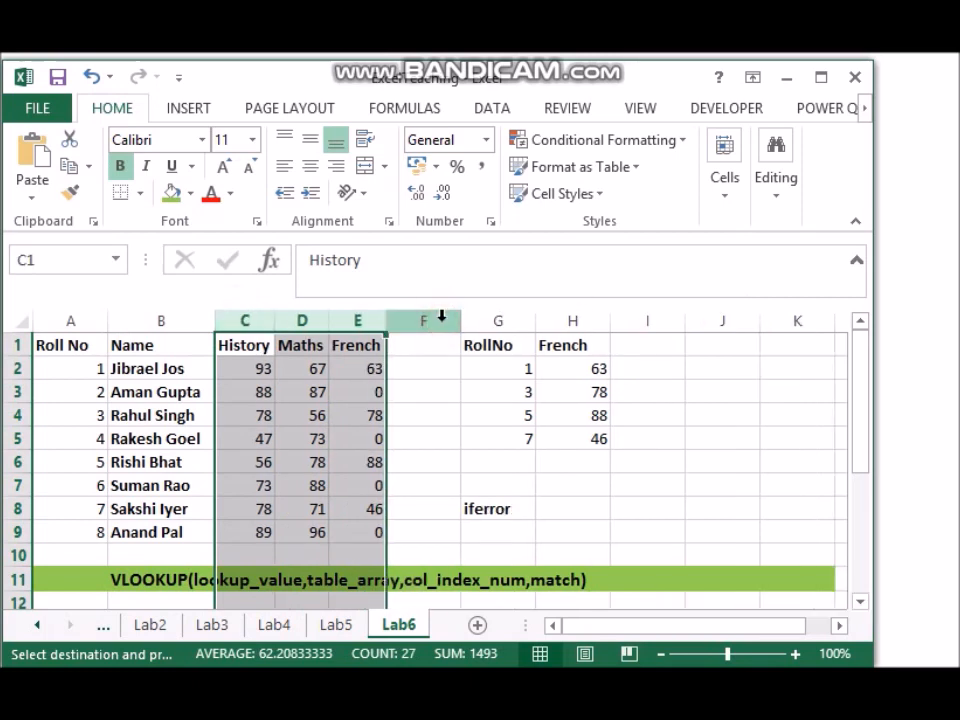
Step: Narrow column G to about the width of its RollNo heading
click(500, 352)
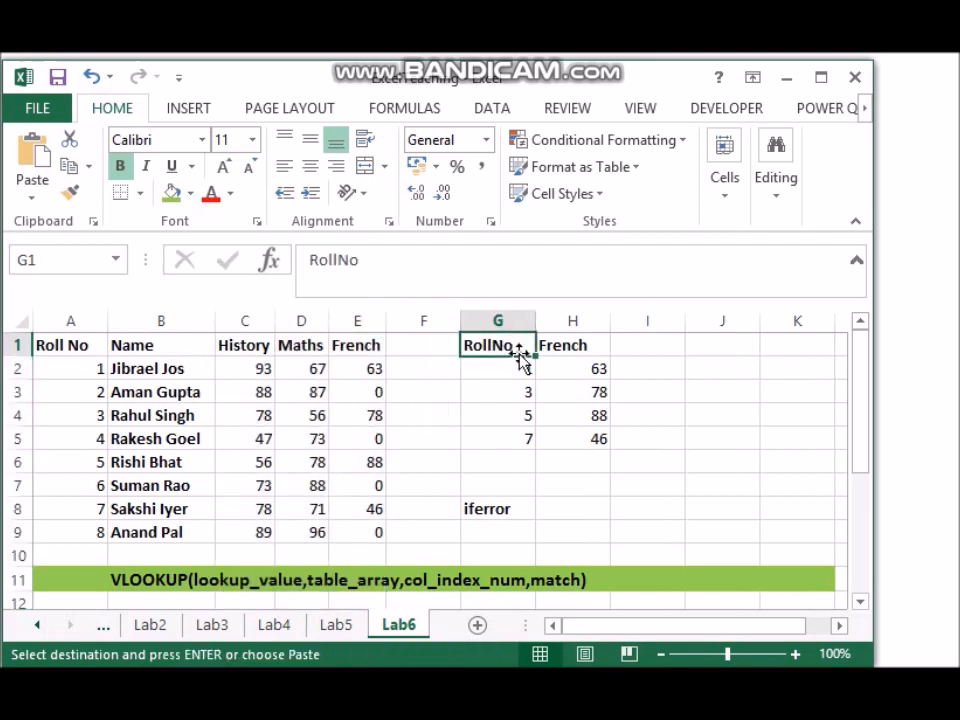
click(370, 366)
drag(370, 366, 372, 528)
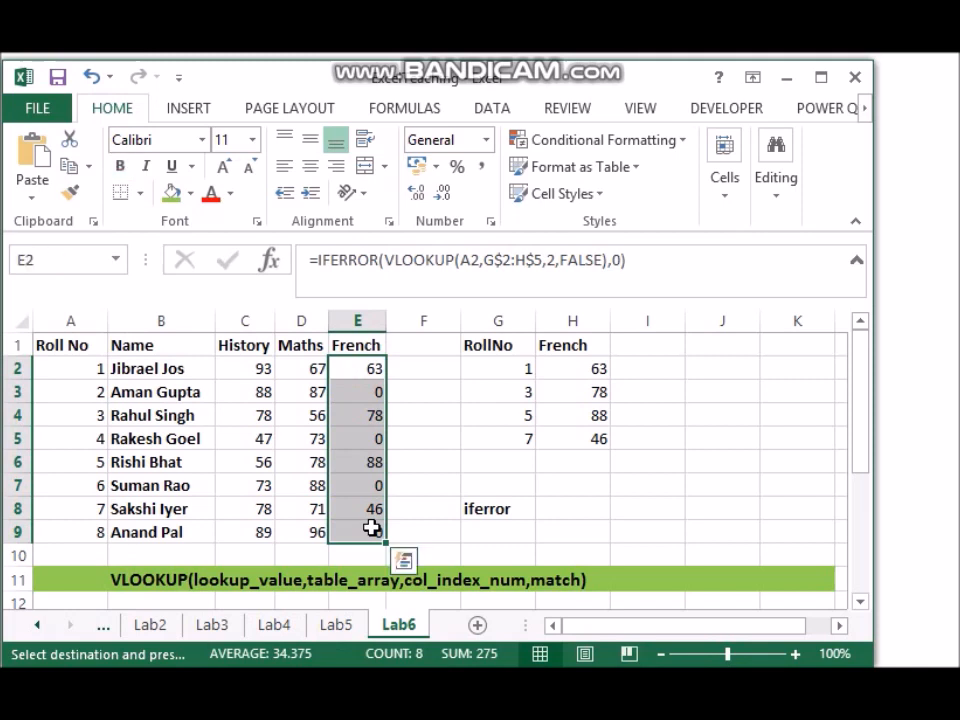
drag(536, 320, 518, 320)
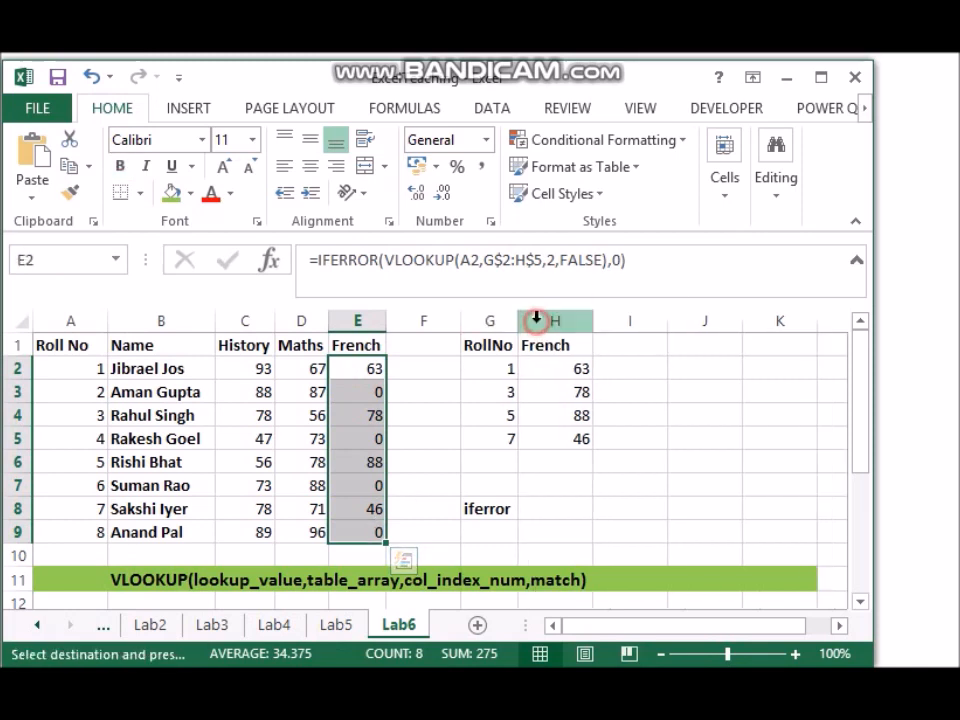
Step: Add a Total heading in F1, enter =SUM(C2:E2) in F2 and fill the formula down to F9
click(418, 345)
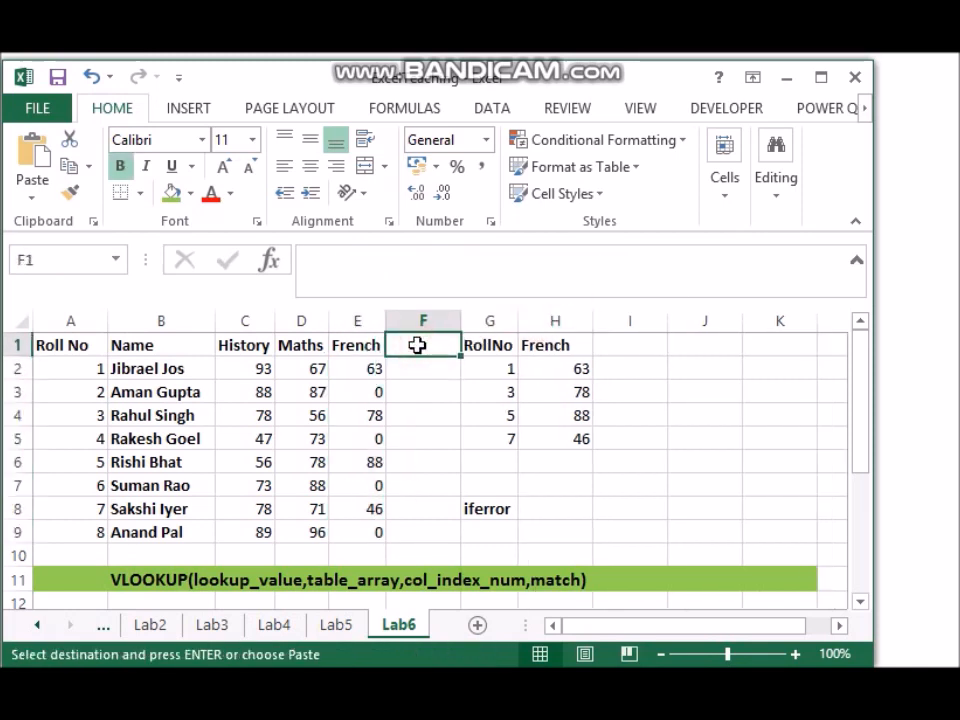
text(Total)
key(Return)
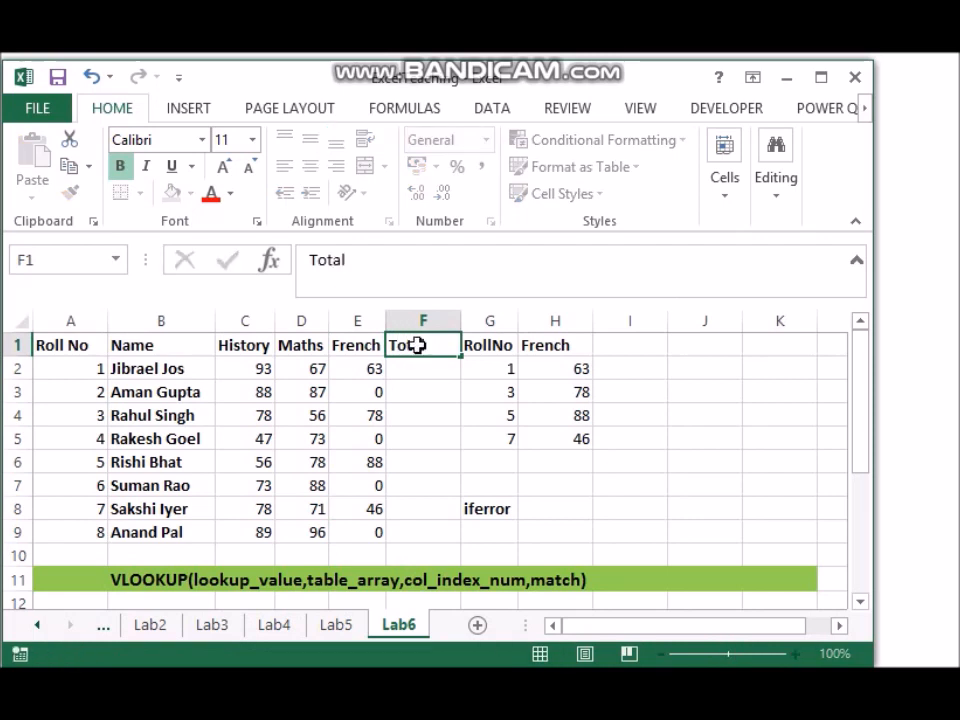
text(=)
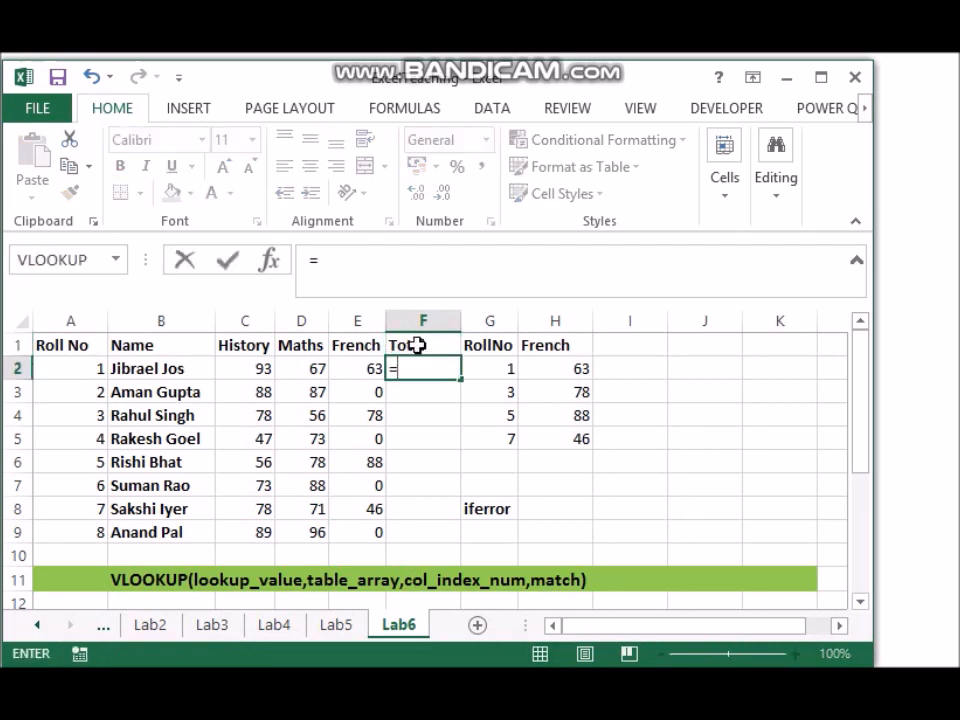
text(sum()
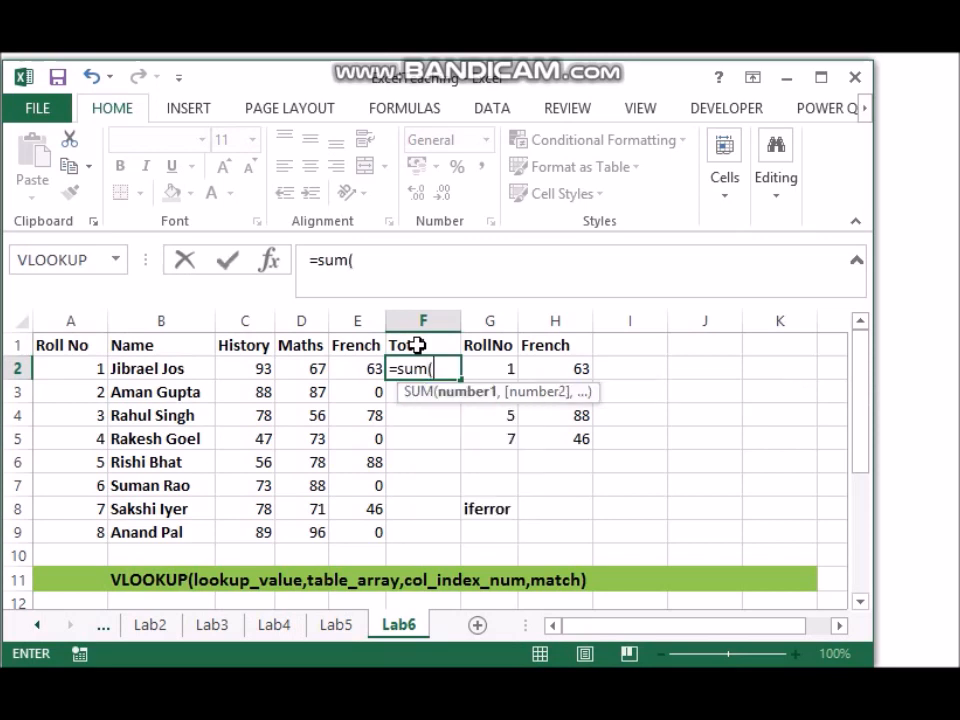
drag(243, 371, 354, 369)
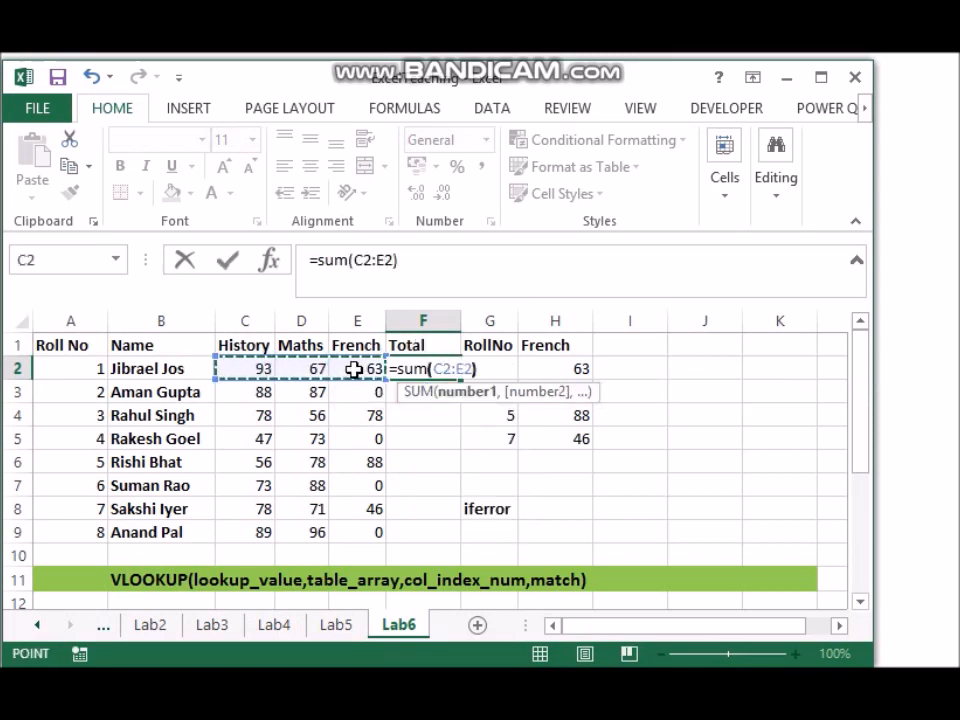
key(Tab)
click(443, 371)
drag(461, 382, 453, 541)
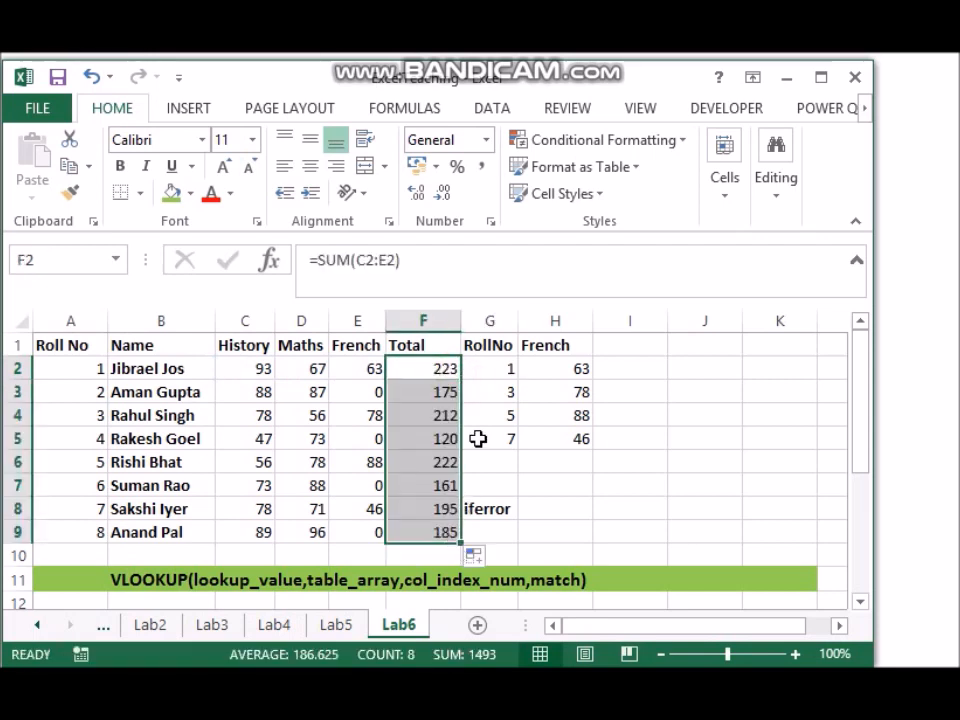
Step: Insert a new column before the RollNo column and give it the heading Percent in G1
click(480, 316)
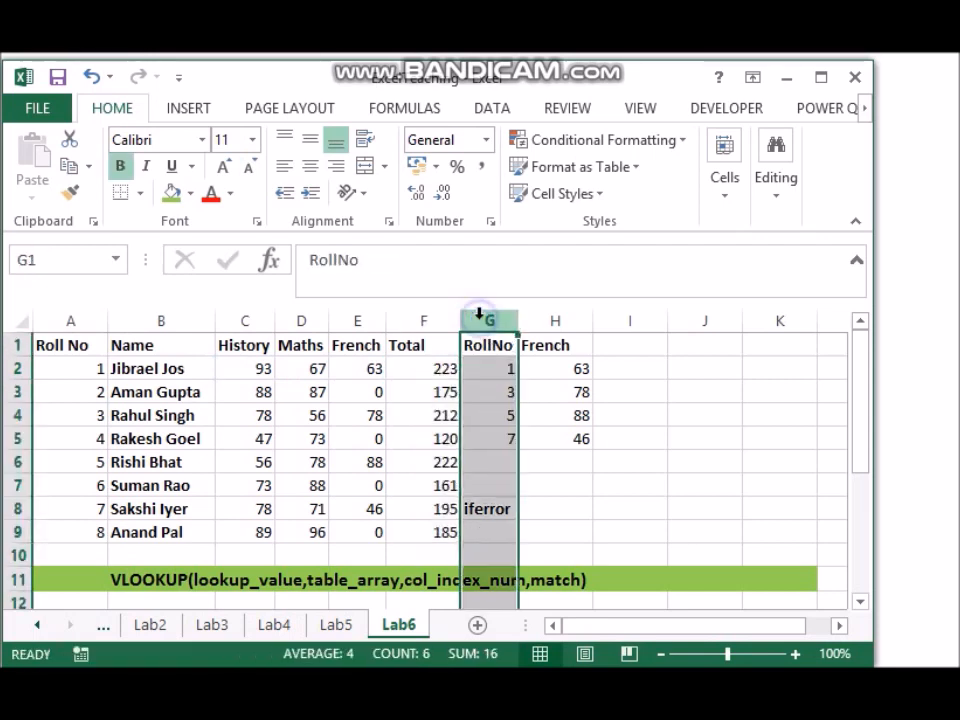
right_click(486, 318)
click(536, 484)
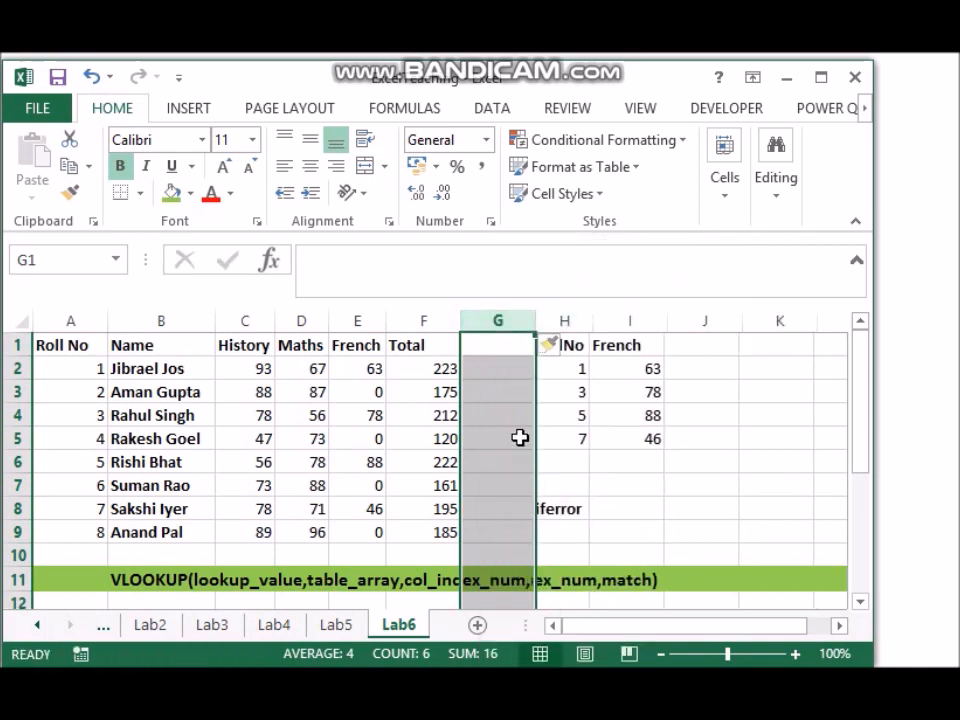
click(483, 349)
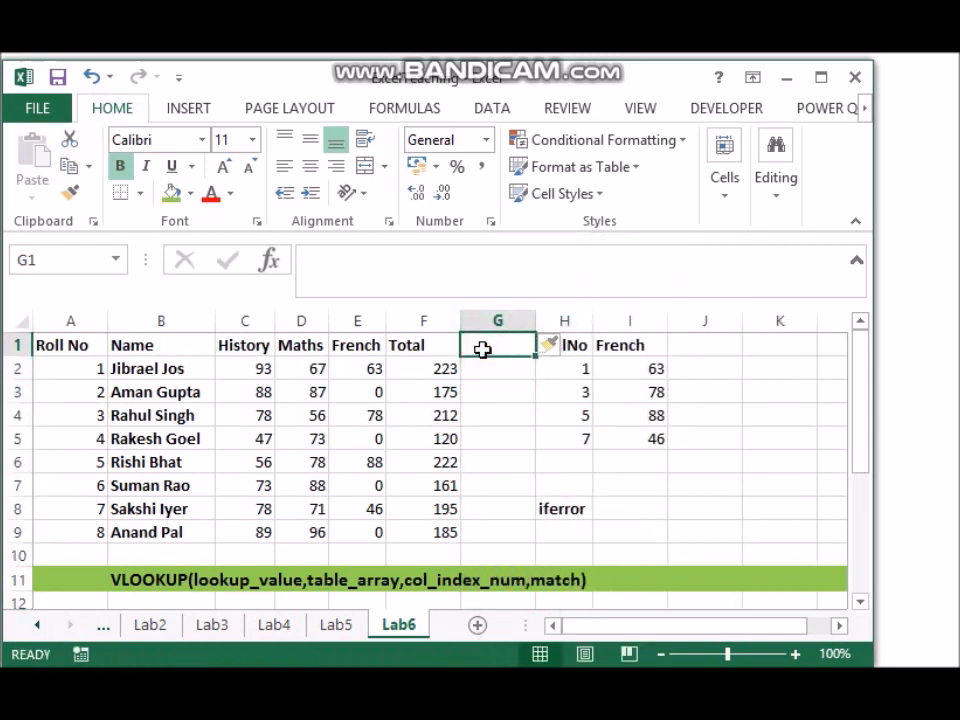
text(Percent)
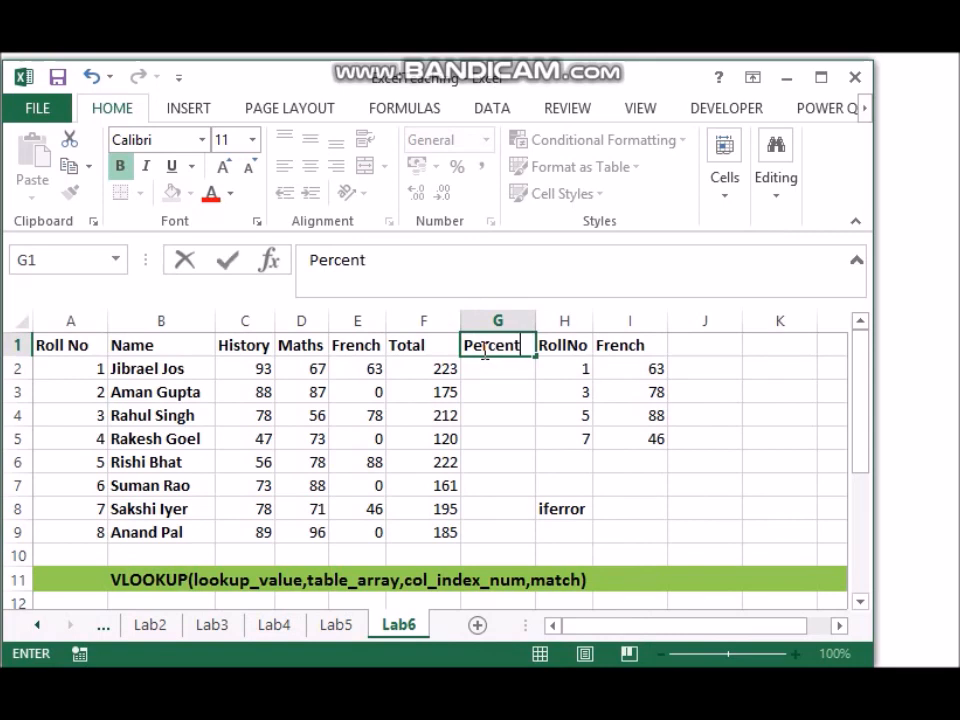
key(Return)
Step: Calculate the first student's percentage in G2 with the formula =F2/300 *100
text(=)
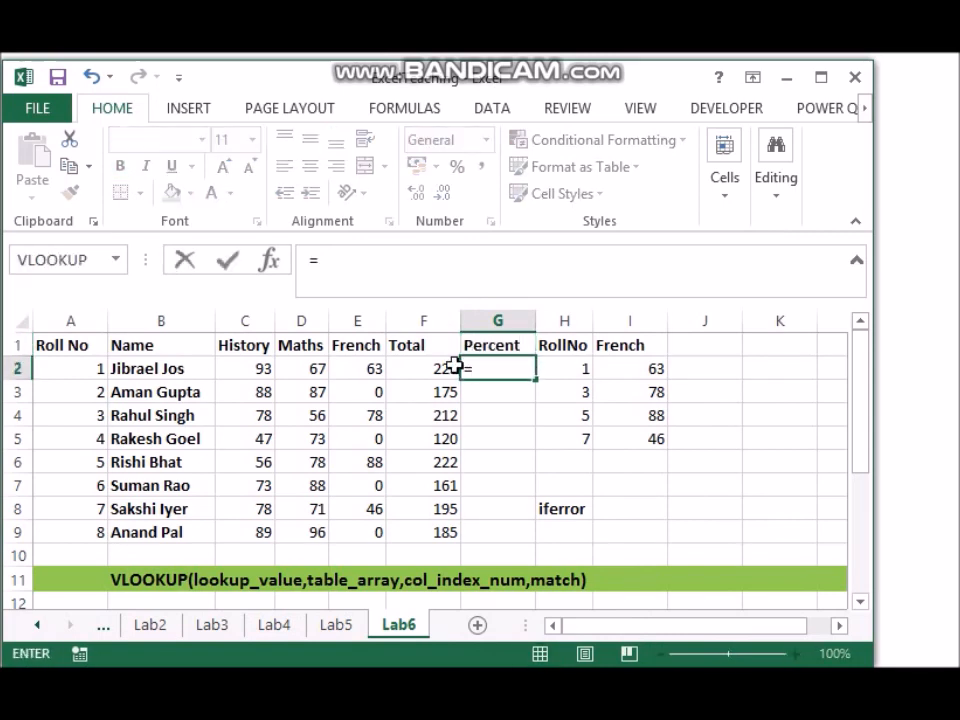
click(436, 368)
text(/300)
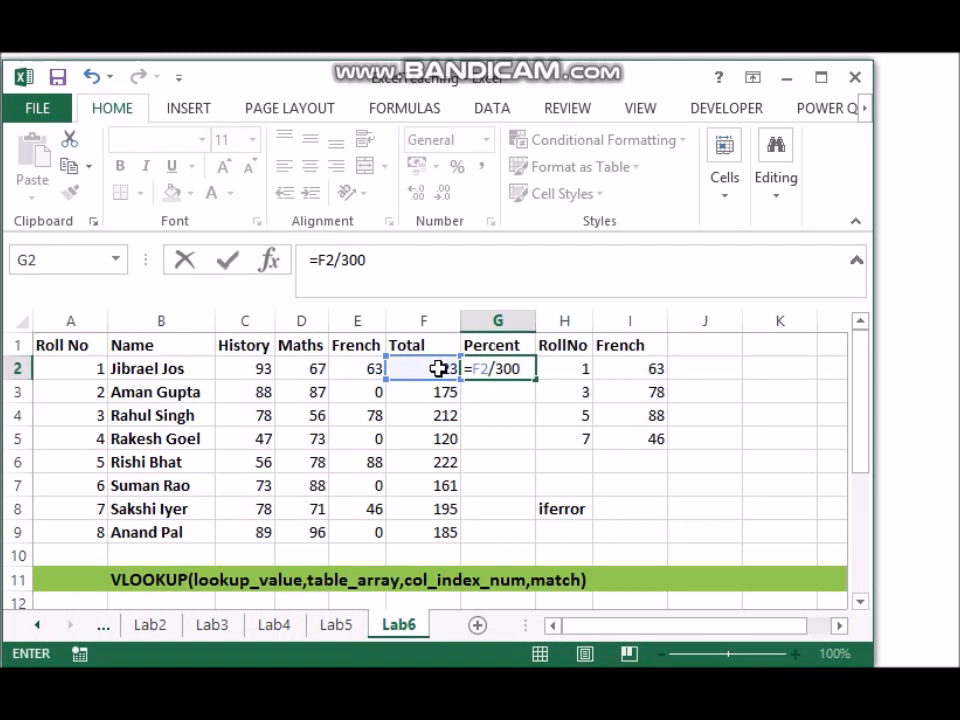
key(Tab)
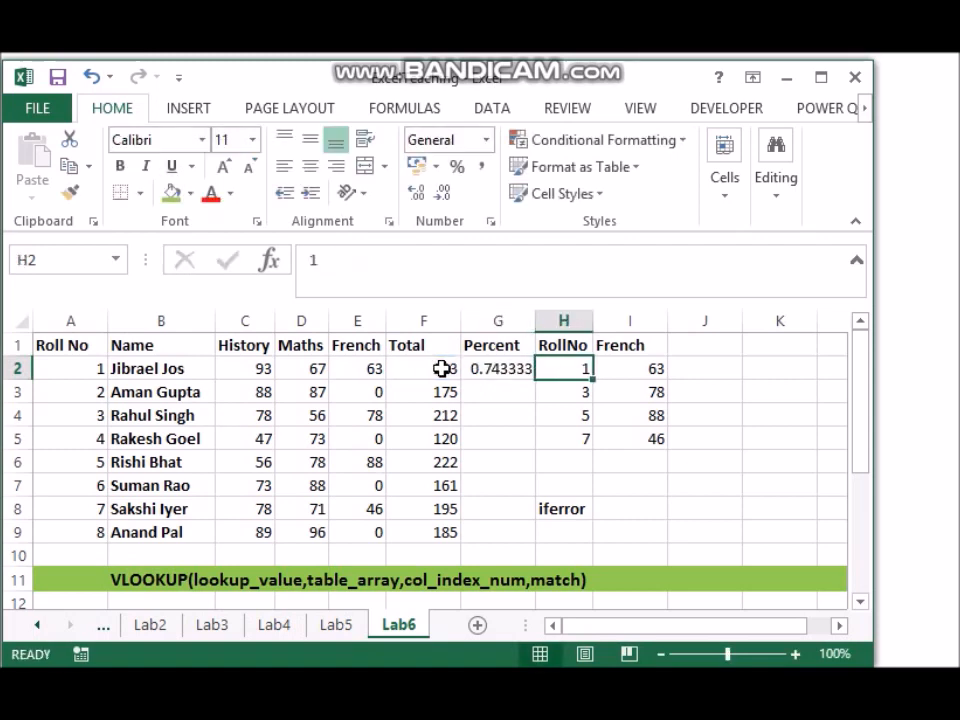
click(496, 373)
click(389, 257)
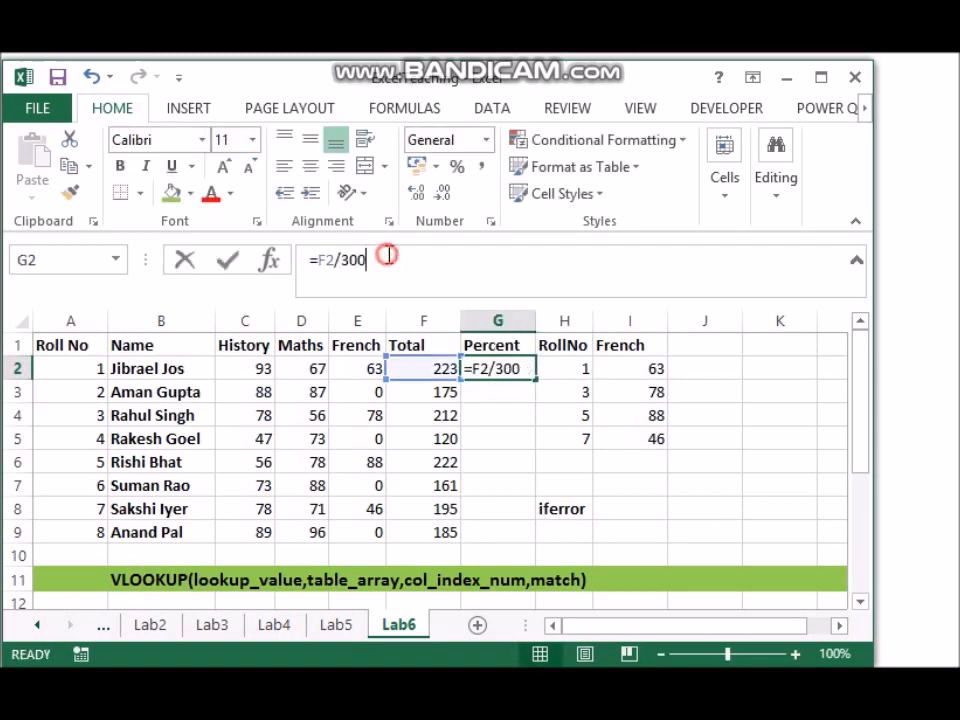
text(*1)
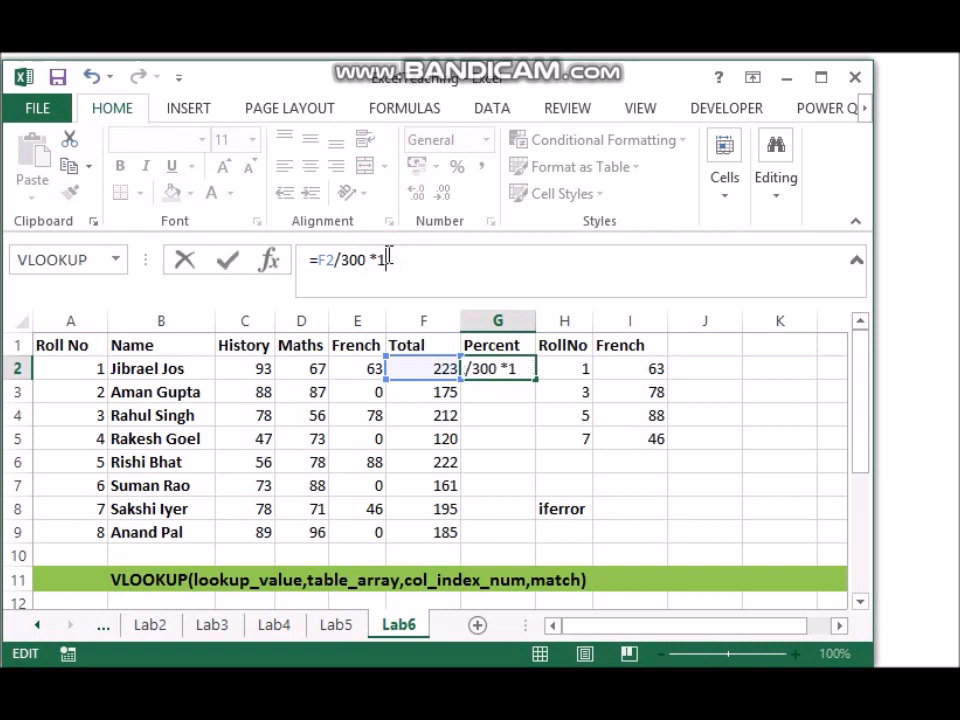
key(Tab)
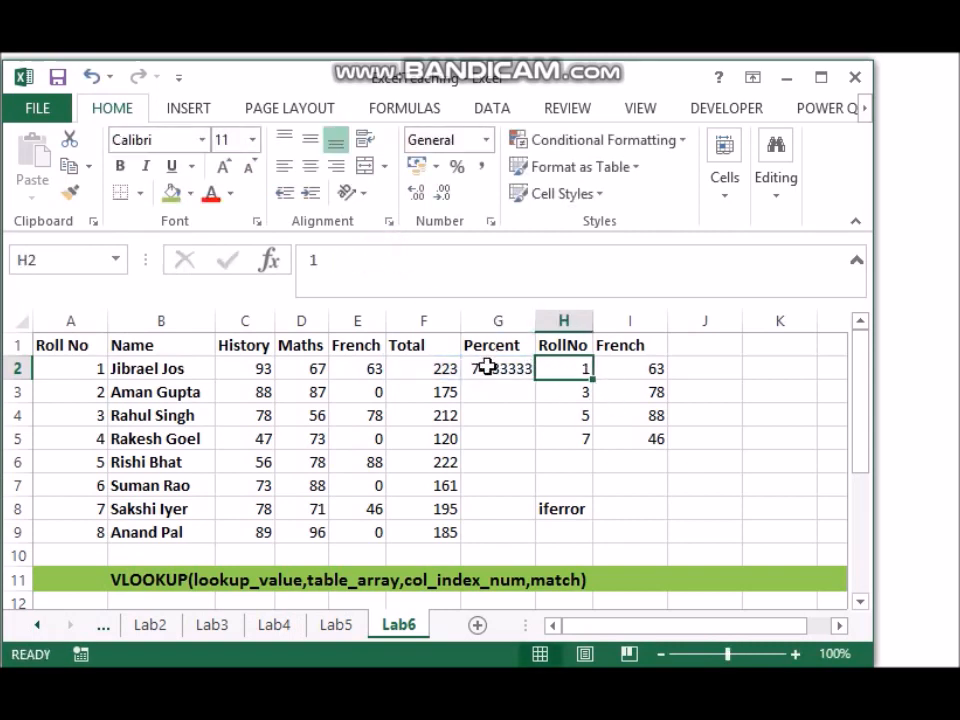
Step: Fill the percentage formula from G2 down to G9 and narrow the Percent column so its values show two decimals
click(488, 362)
drag(538, 380, 525, 544)
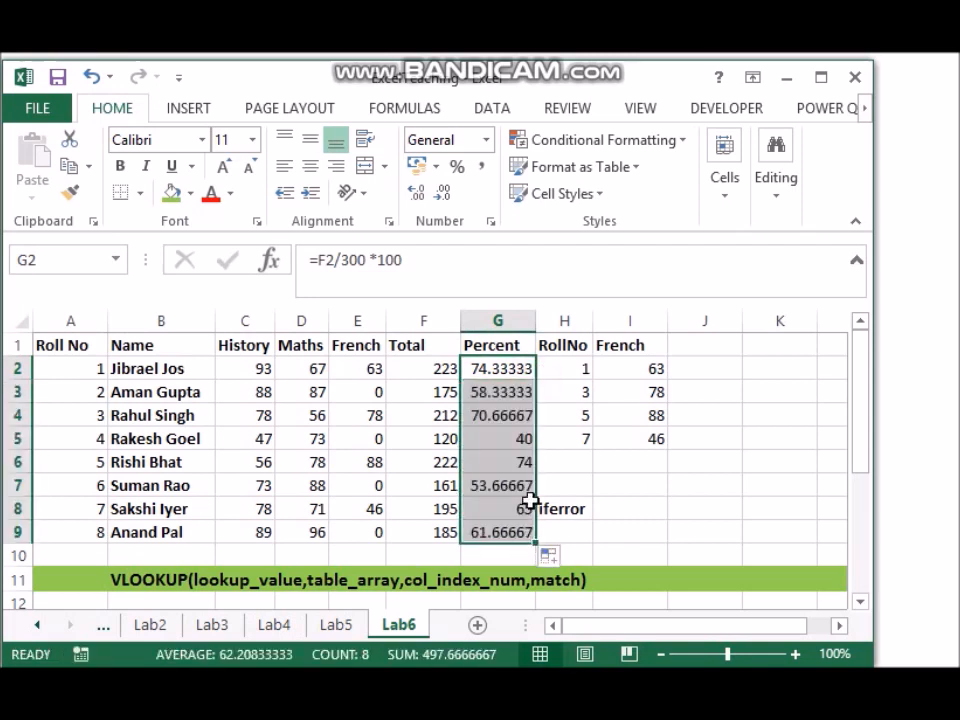
drag(532, 322, 511, 330)
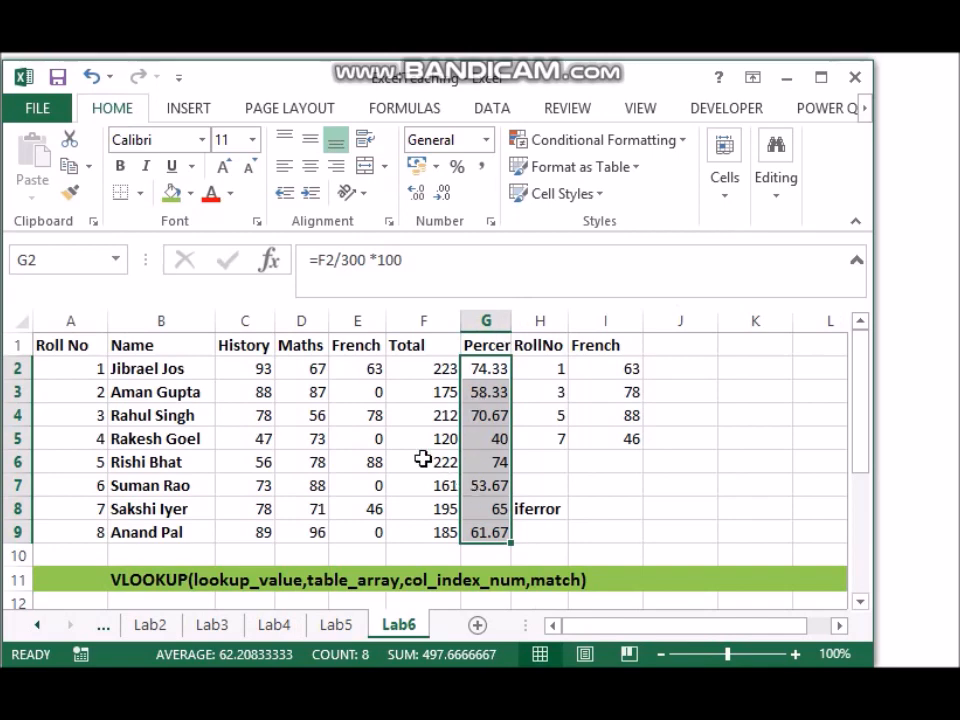
Step: Review the IFERROR and VLOOKUP formulas behind the French marks in E5, E3 and E2
click(370, 435)
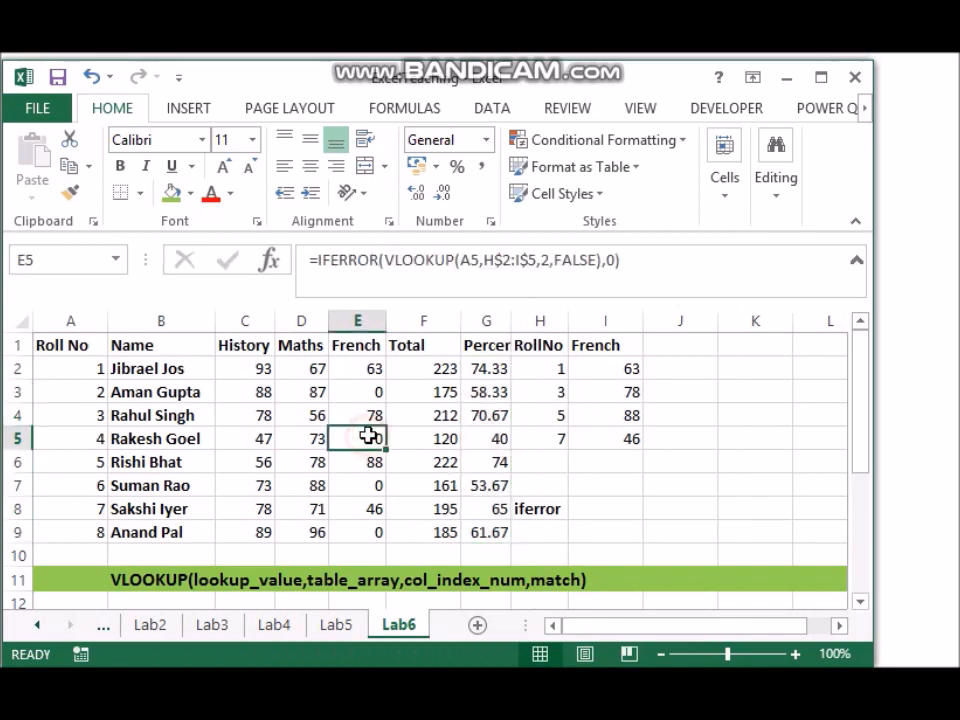
click(369, 392)
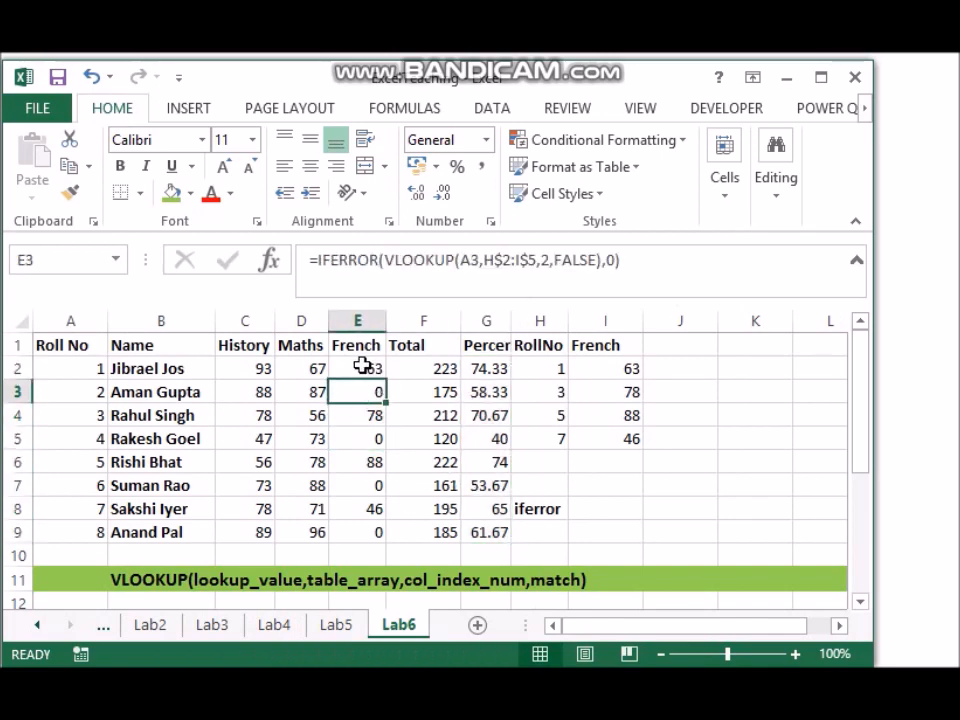
click(362, 367)
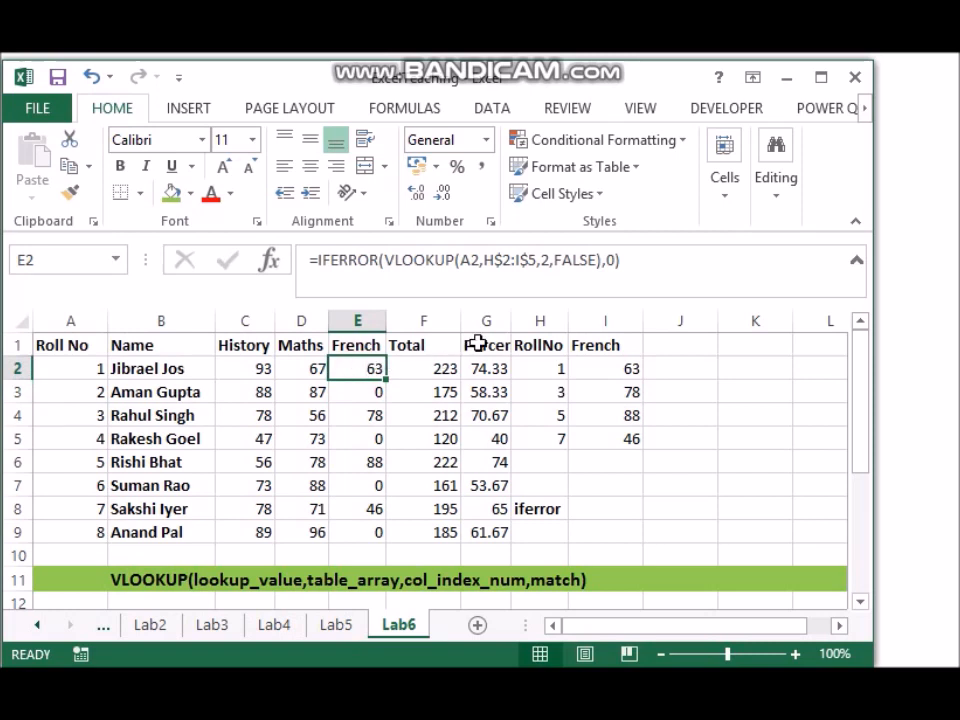
Step: Change the IFERROR fallback value in E2 to 60 and fill the French formula down to E9
click(612, 260)
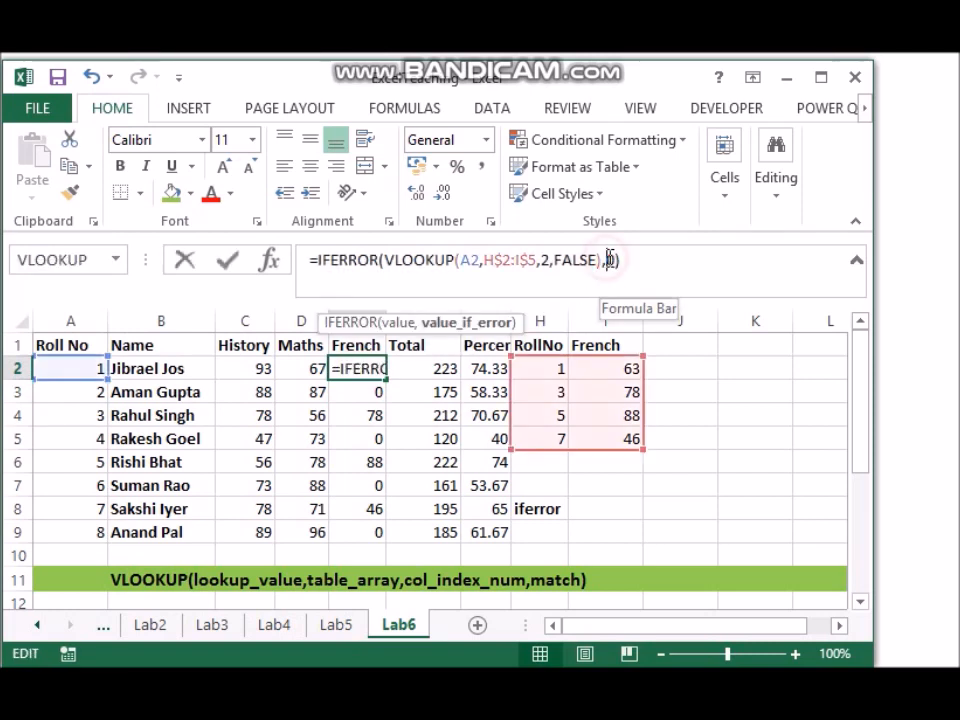
text(6)
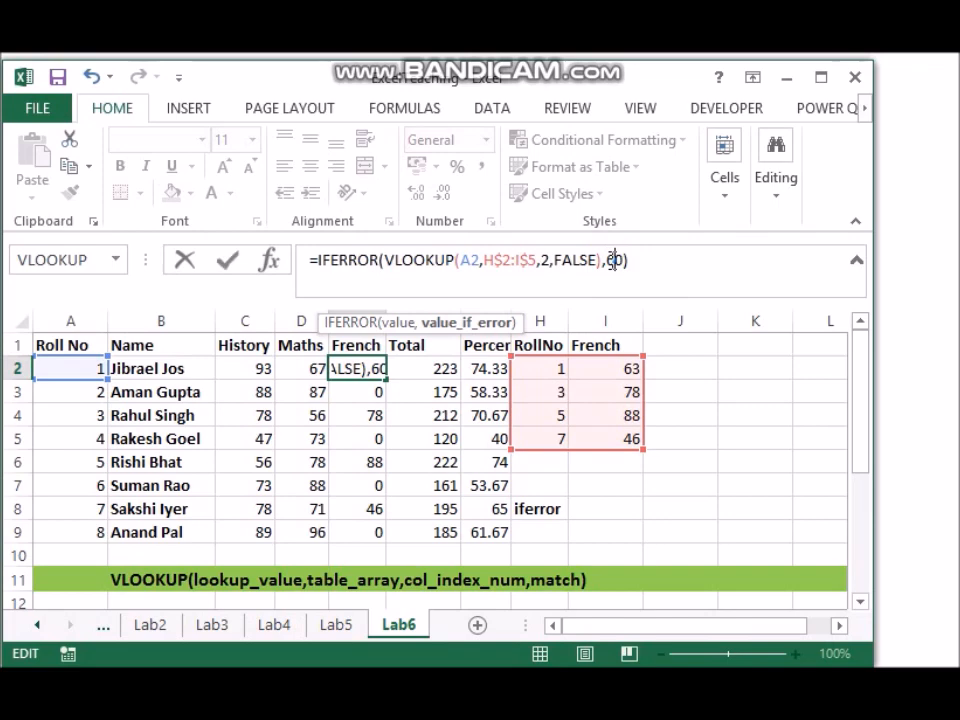
key(Tab)
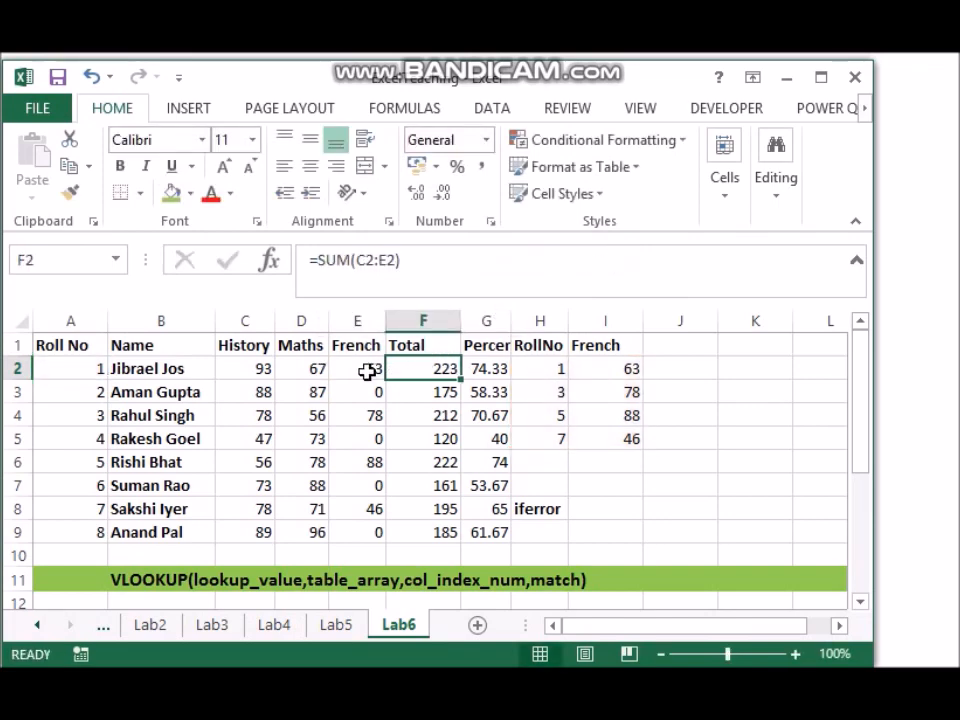
click(367, 370)
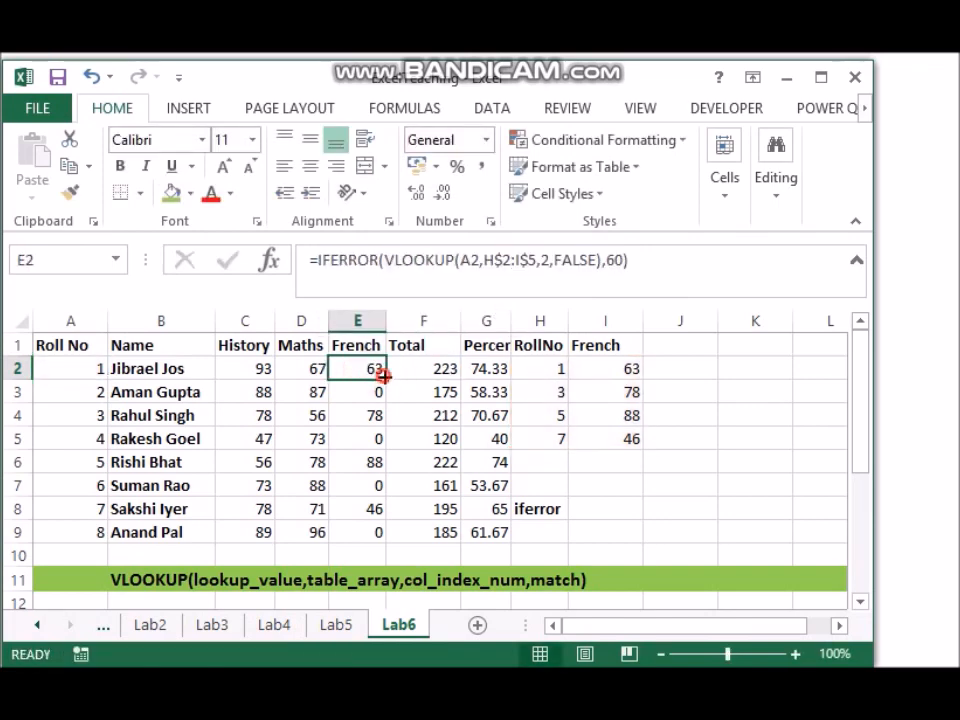
double_click(384, 376)
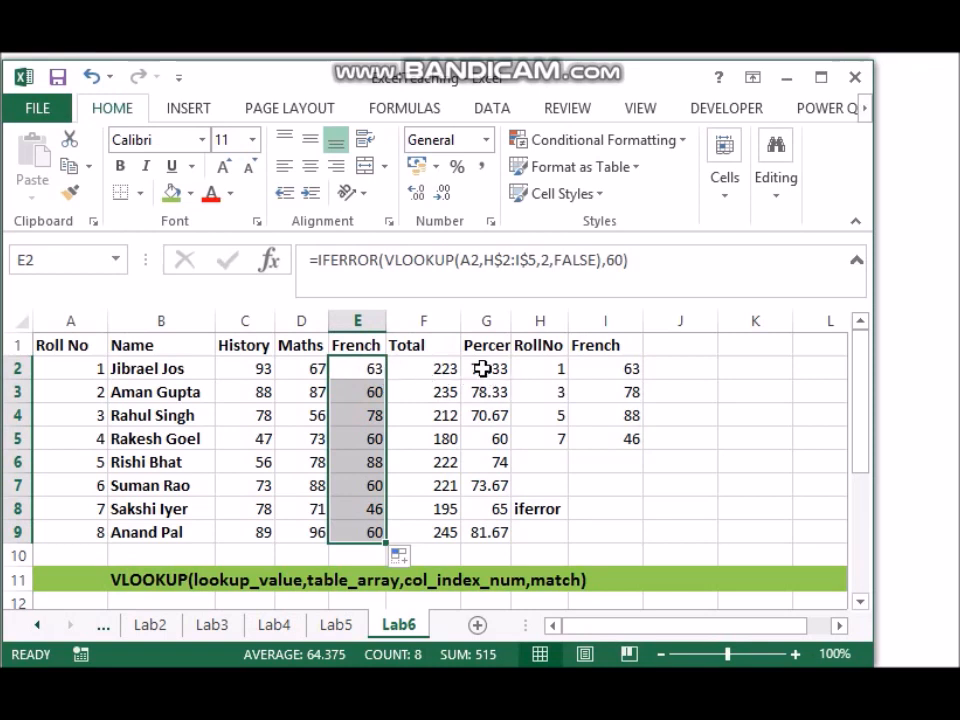
Step: Widen the Percent column so that its full heading fits
click(491, 534)
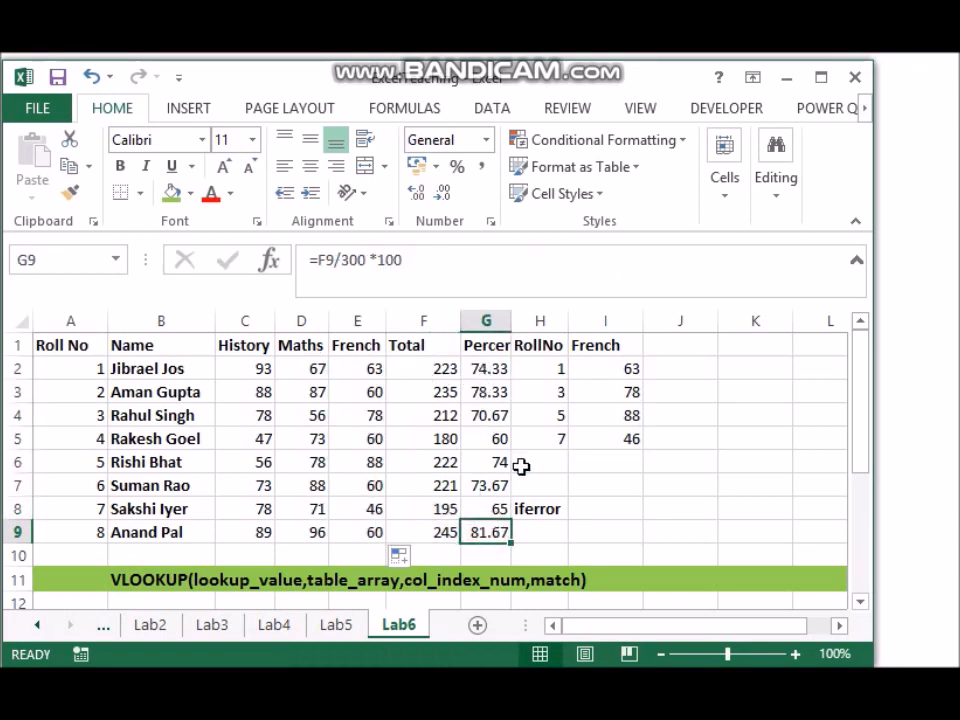
click(514, 321)
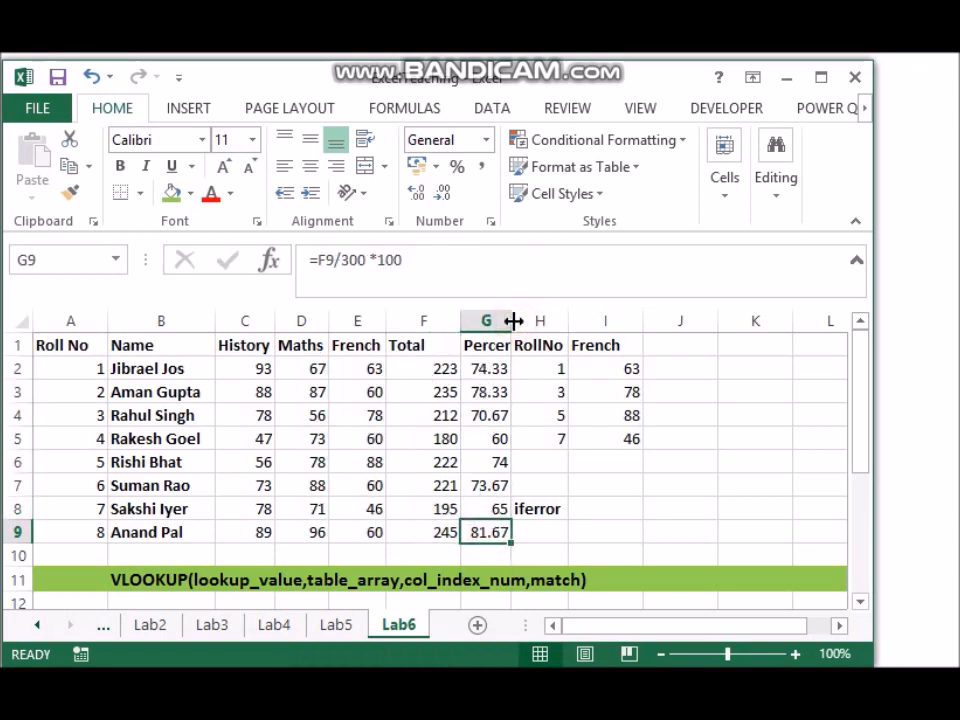
drag(514, 321, 537, 320)
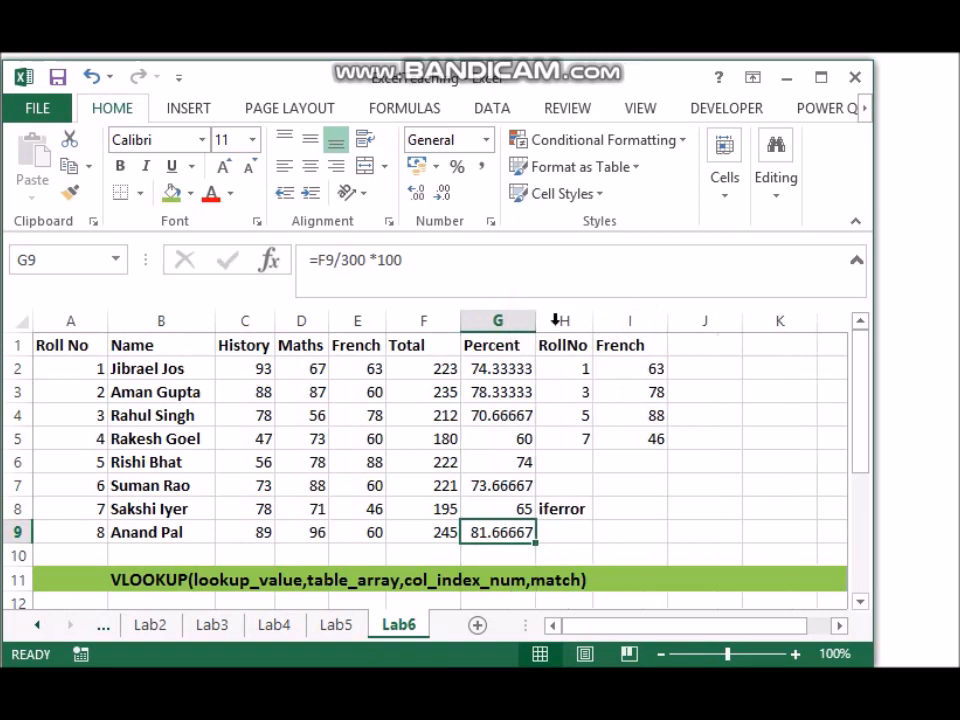
Step: Insert a new column before the RollNo column and give it the heading Grade in H1
click(563, 320)
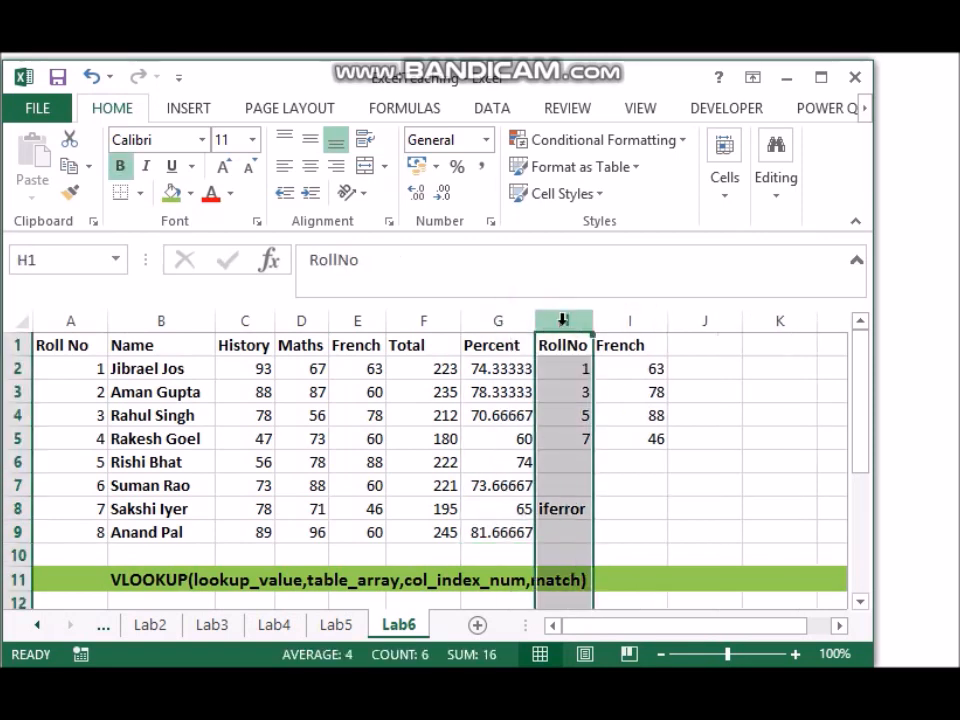
right_click(563, 320)
click(619, 490)
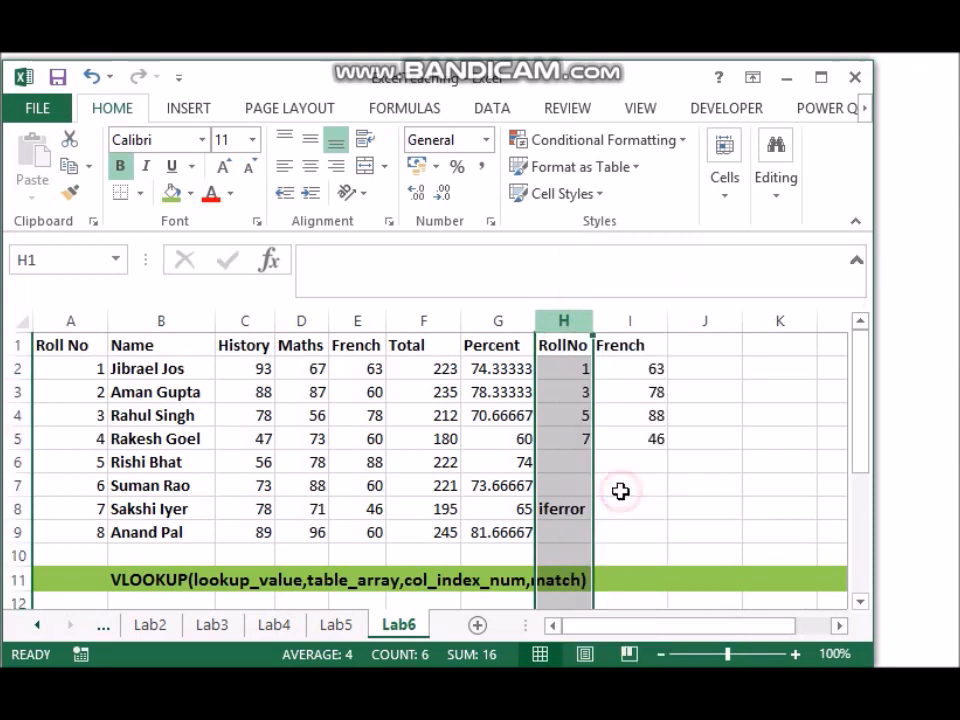
click(568, 344)
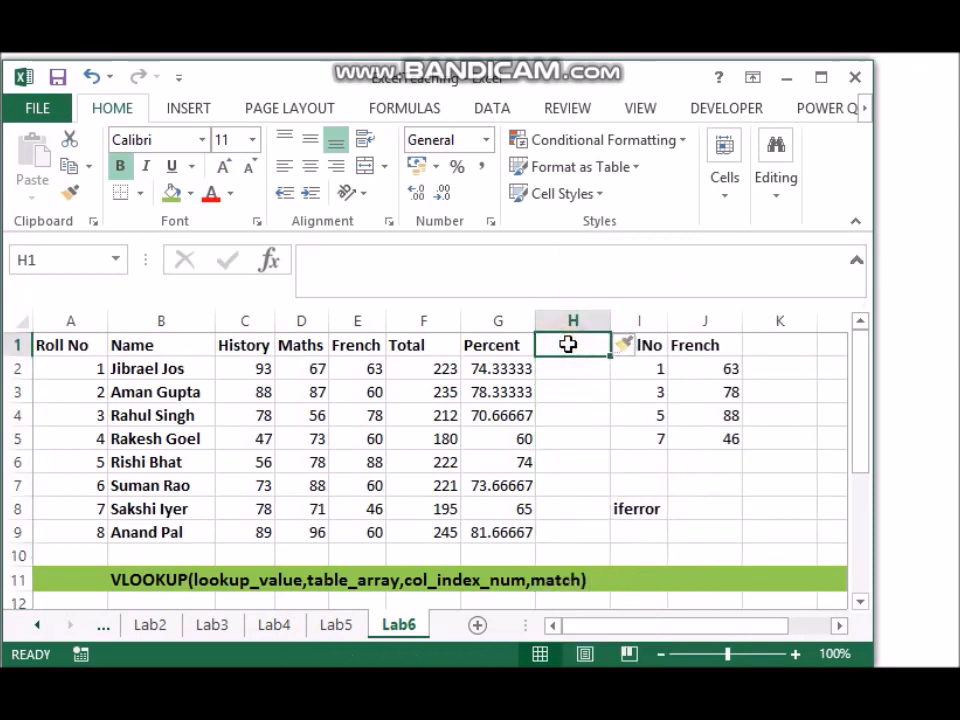
text(Grade)
key(Return)
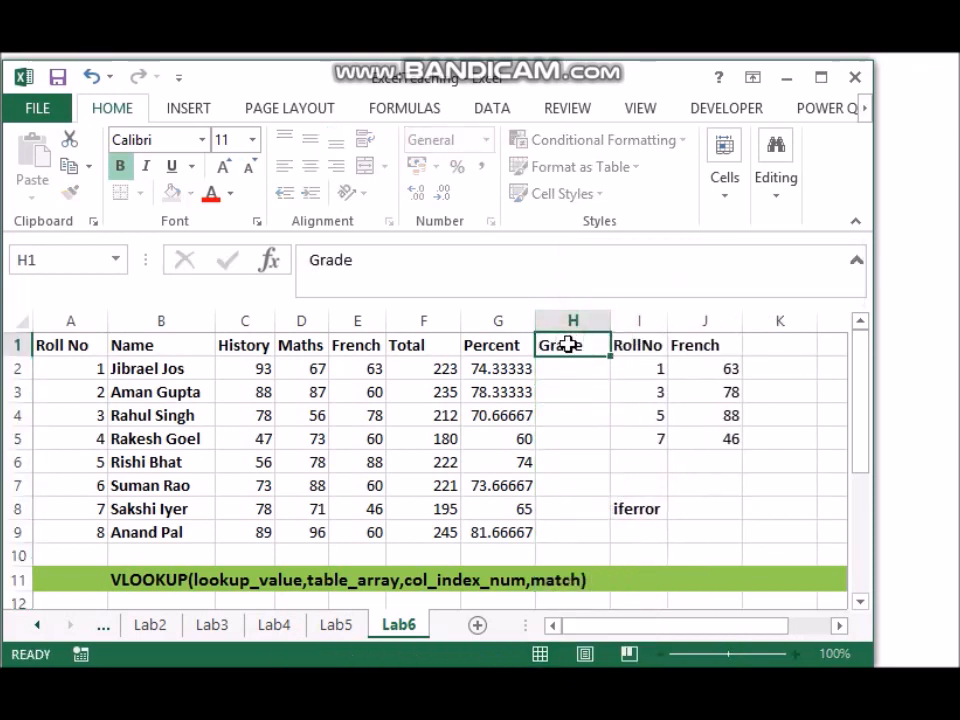
Step: Delete the iferror note from cell I8
key(Right)
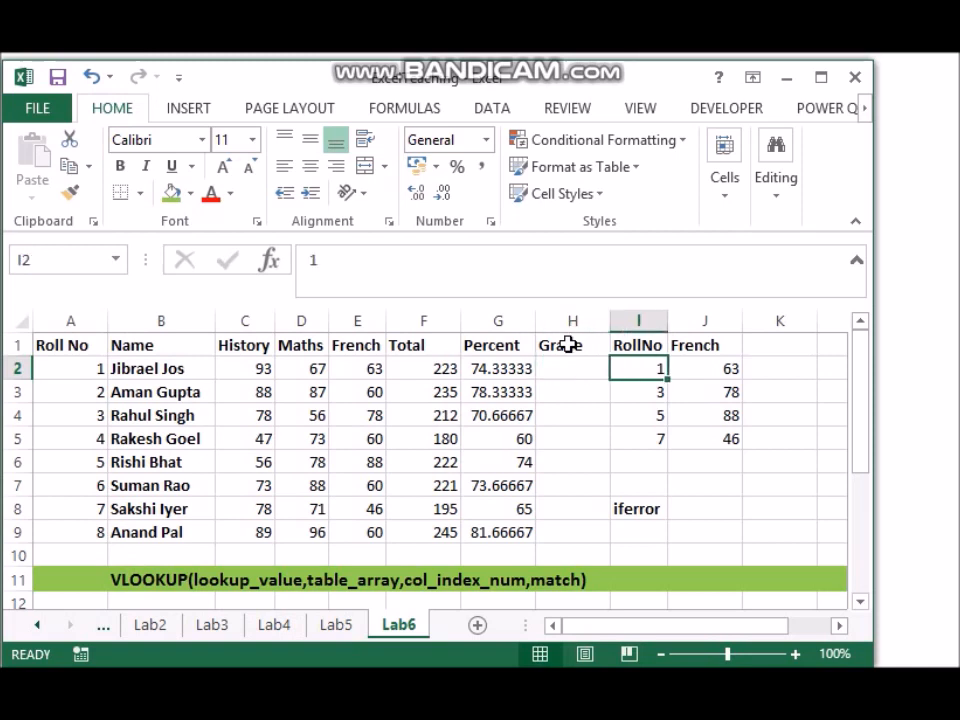
key(Down)
key(Down)
key(Down)
key(Down)
key(Down)
key(Down)
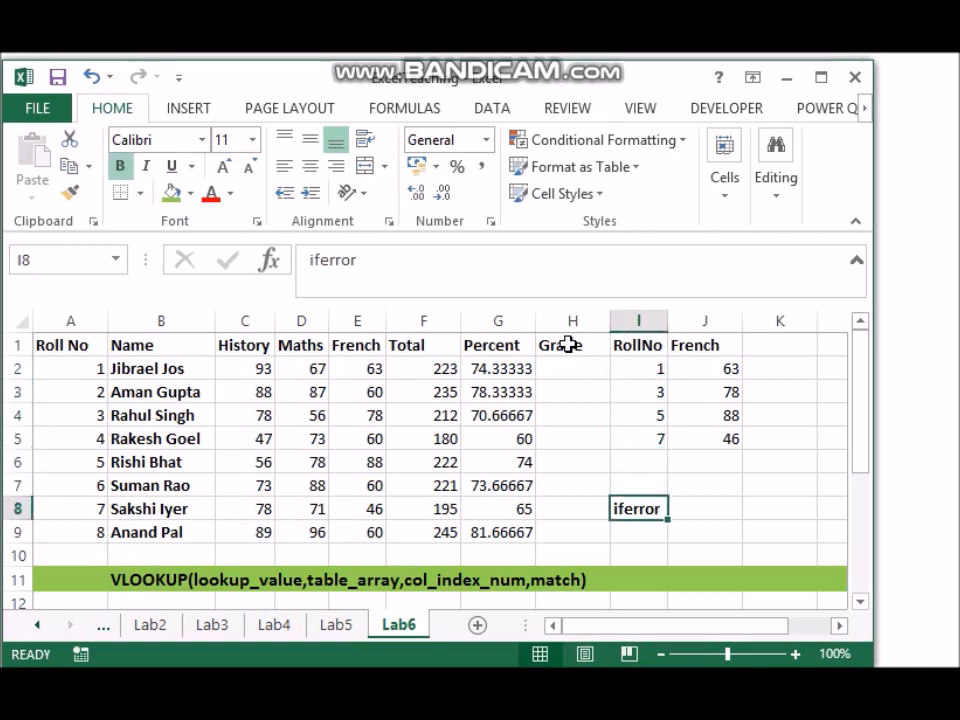
key(Delete)
Step: Start a grade lookup table with the heading Grade in I6 and the entry 40, Third in I7:J7
key(Up)
key(Up)
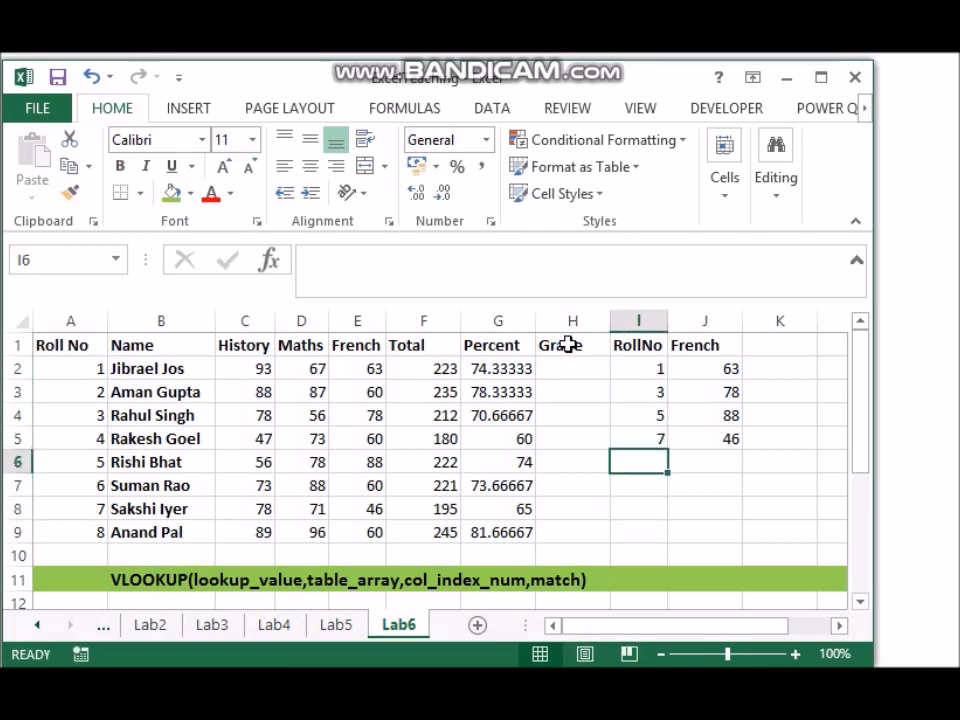
text(Grade)
key(Return)
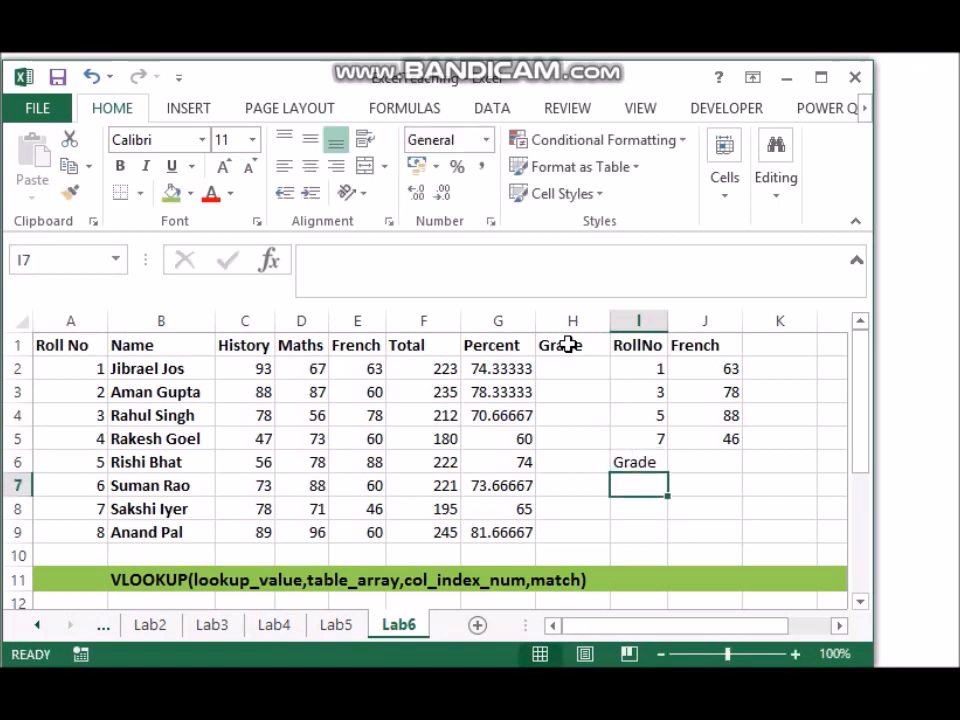
text(40)
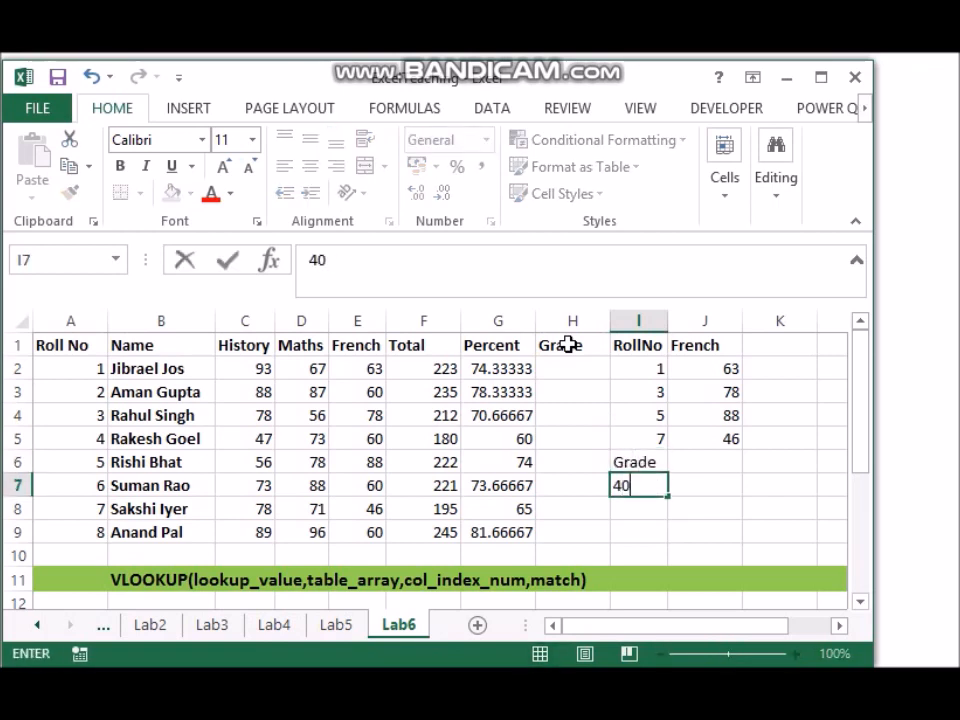
key(Tab)
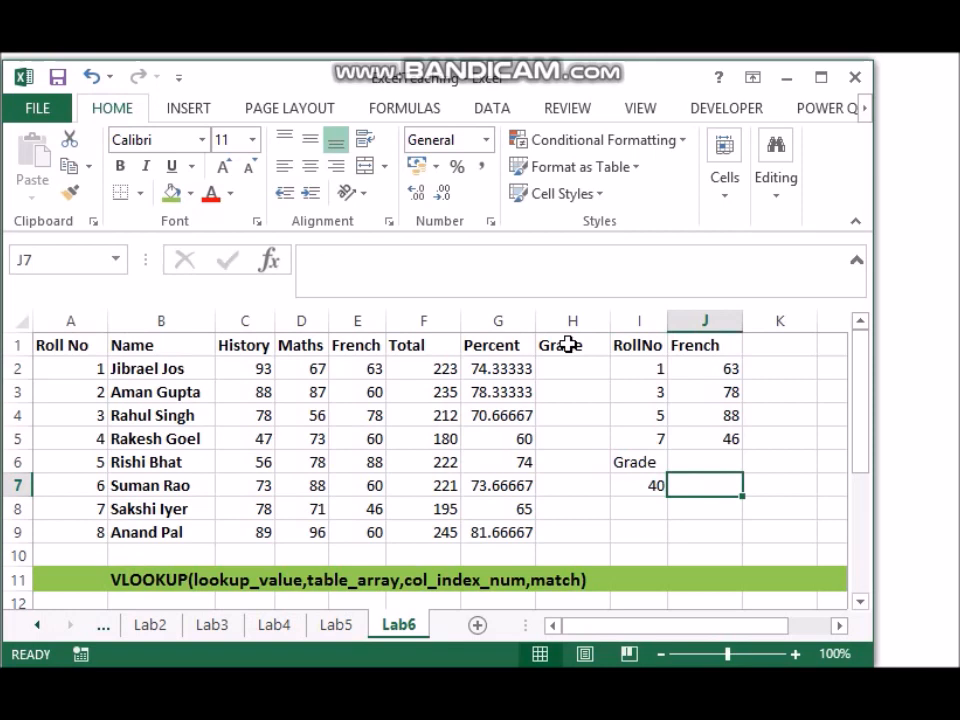
text(Third)
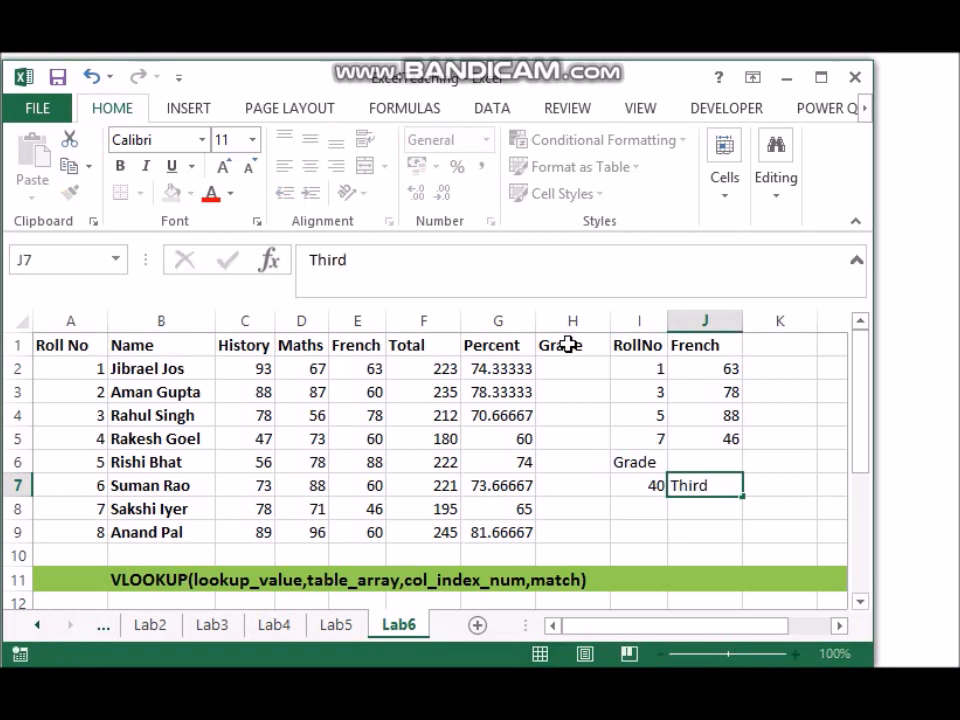
key(Return)
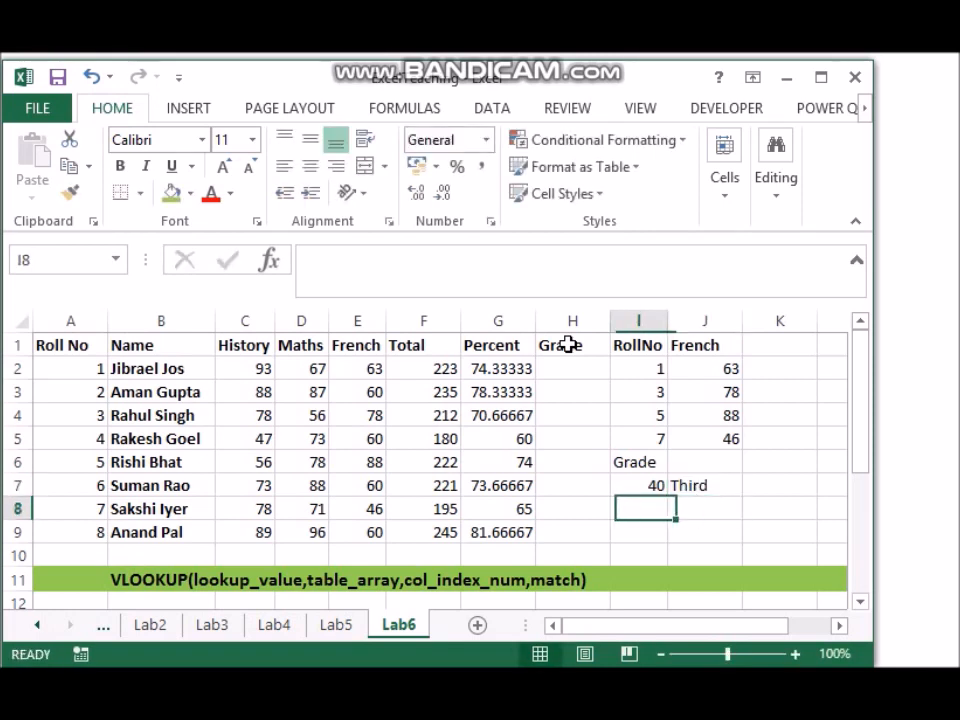
Step: Add the entries 50, Second in I8:J8 and 60, First in I9:J9 to the grade table
text(50)
key(Tab)
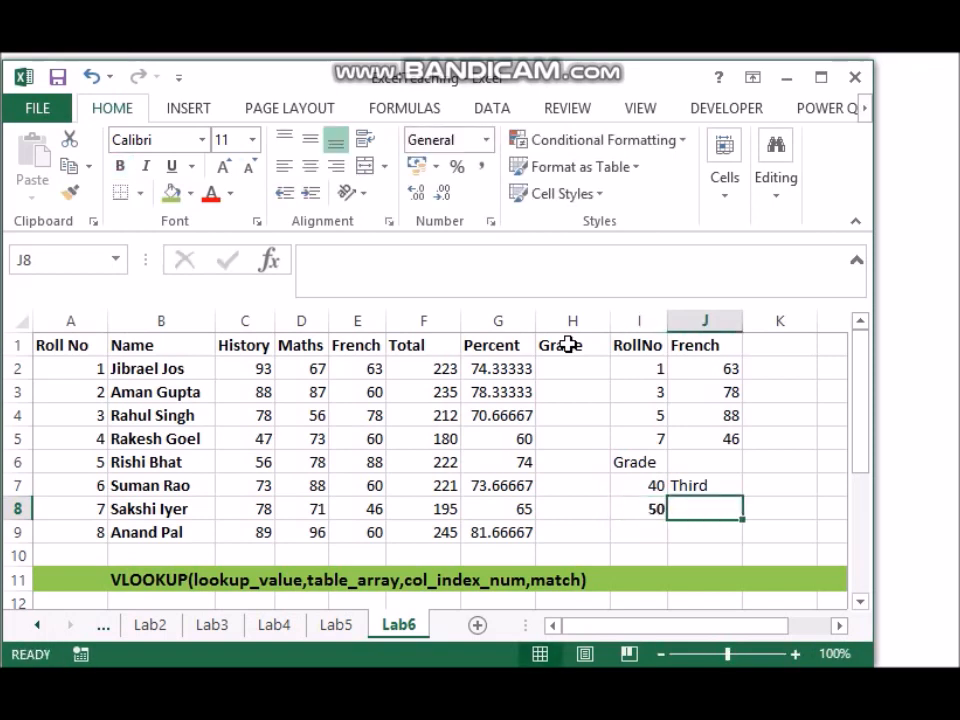
text(Second)
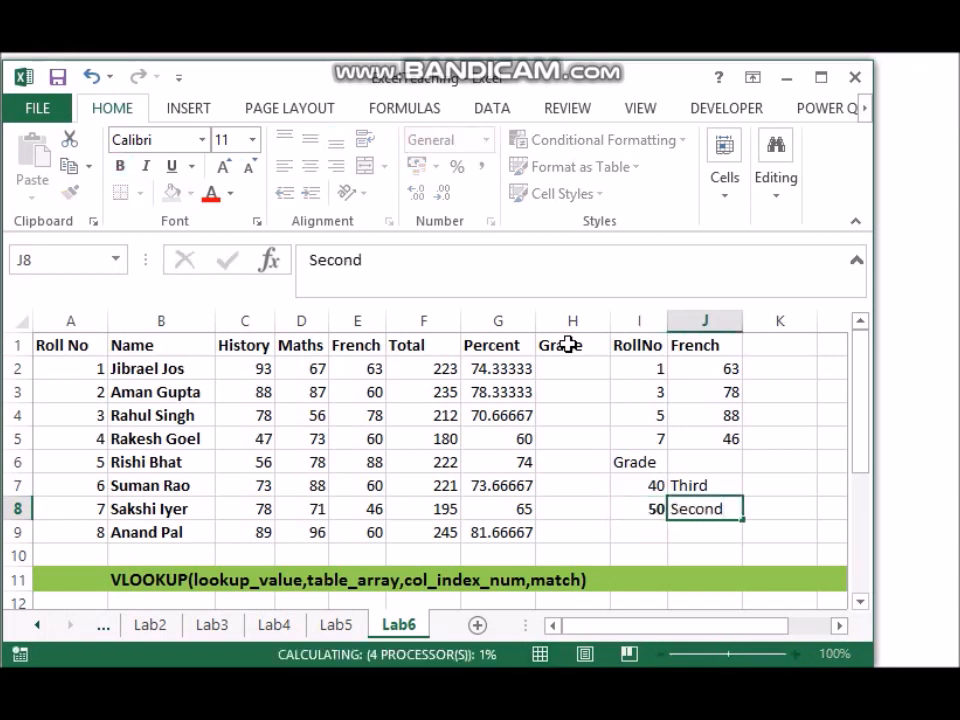
key(Return)
text(60)
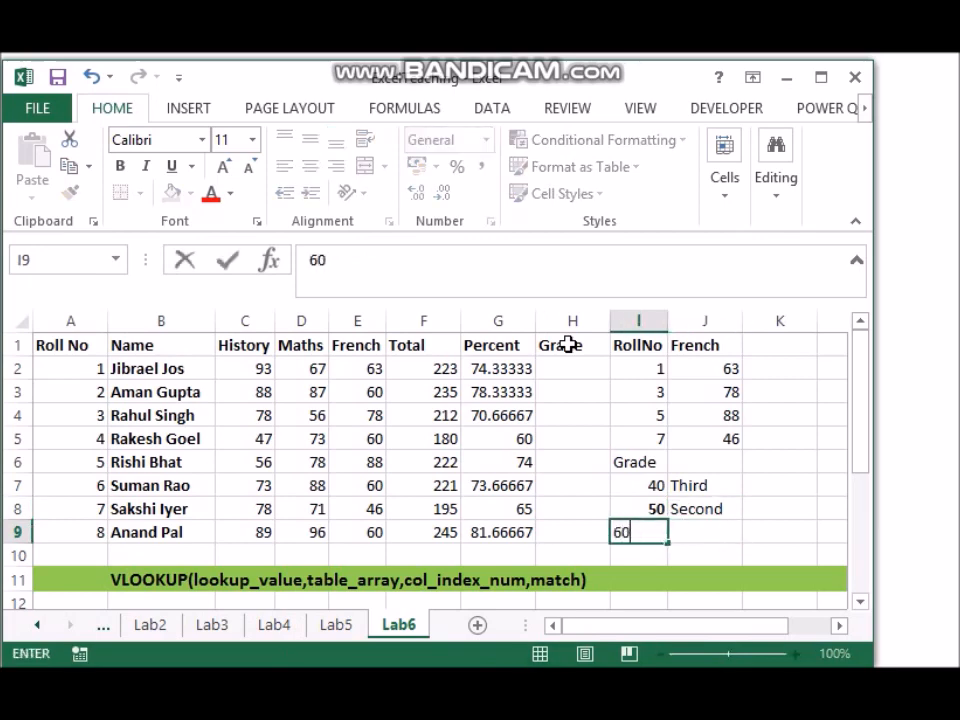
key(Tab)
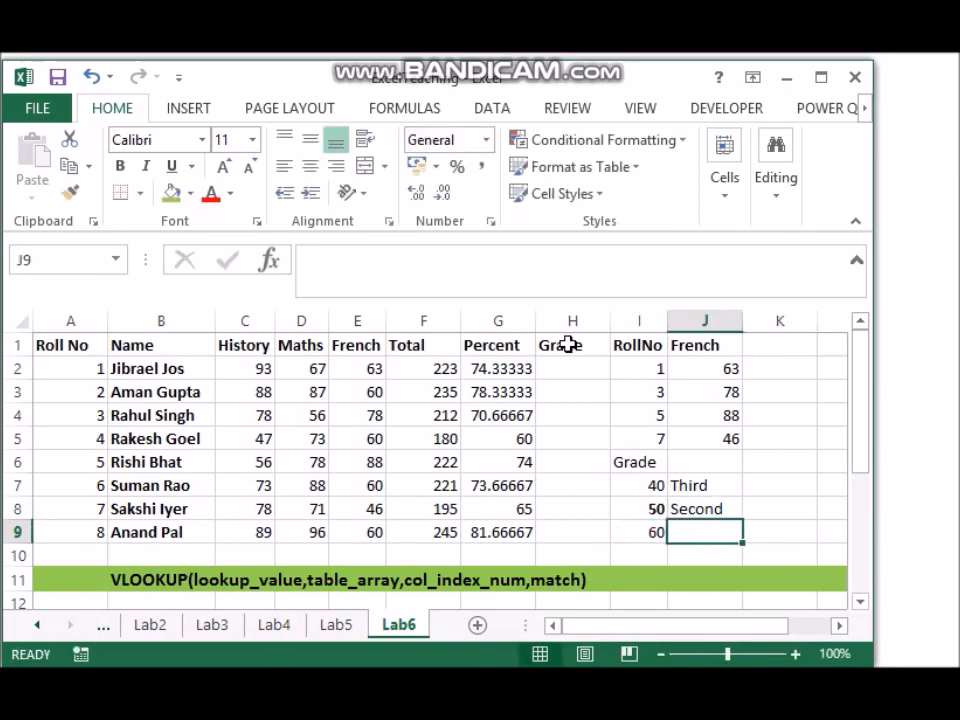
text(First)
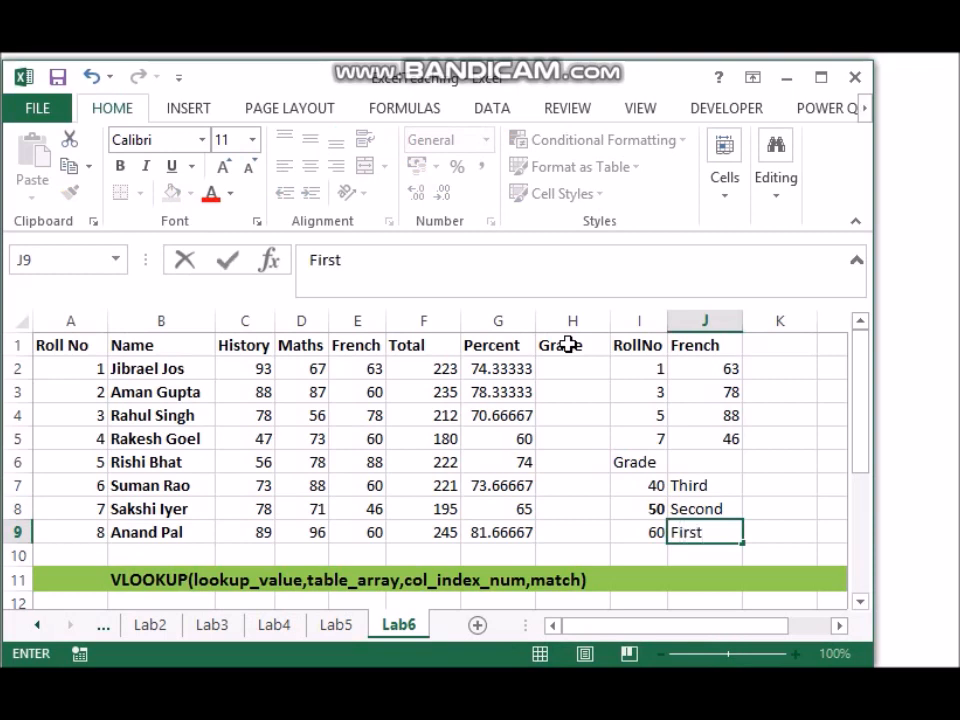
key(Return)
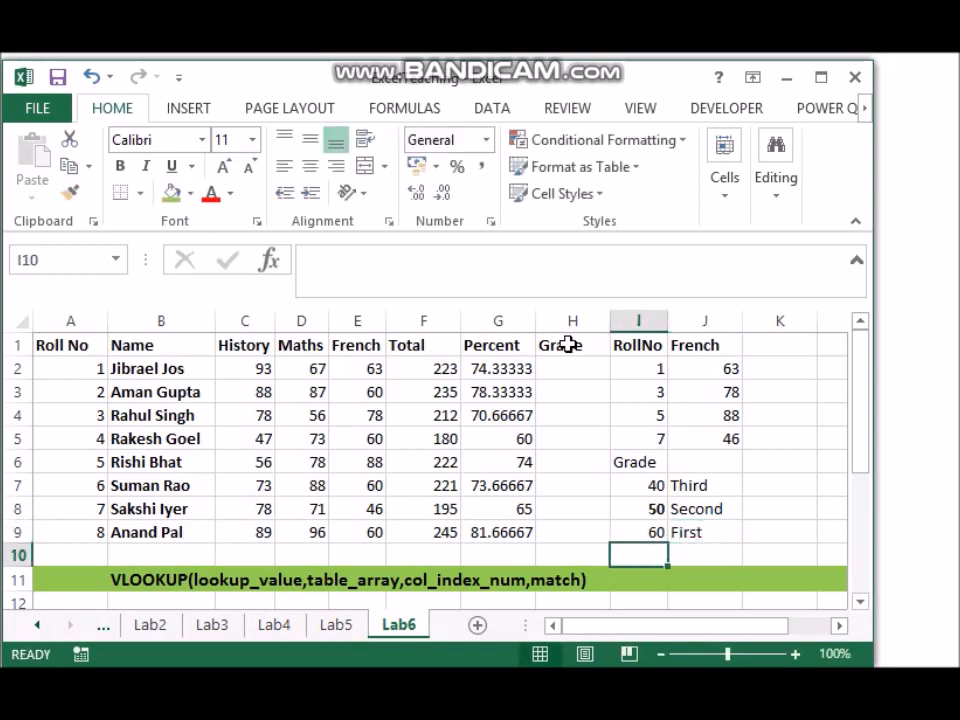
Step: Add the entry 75, Distinction in I10:J10 to the grade table
text(75)
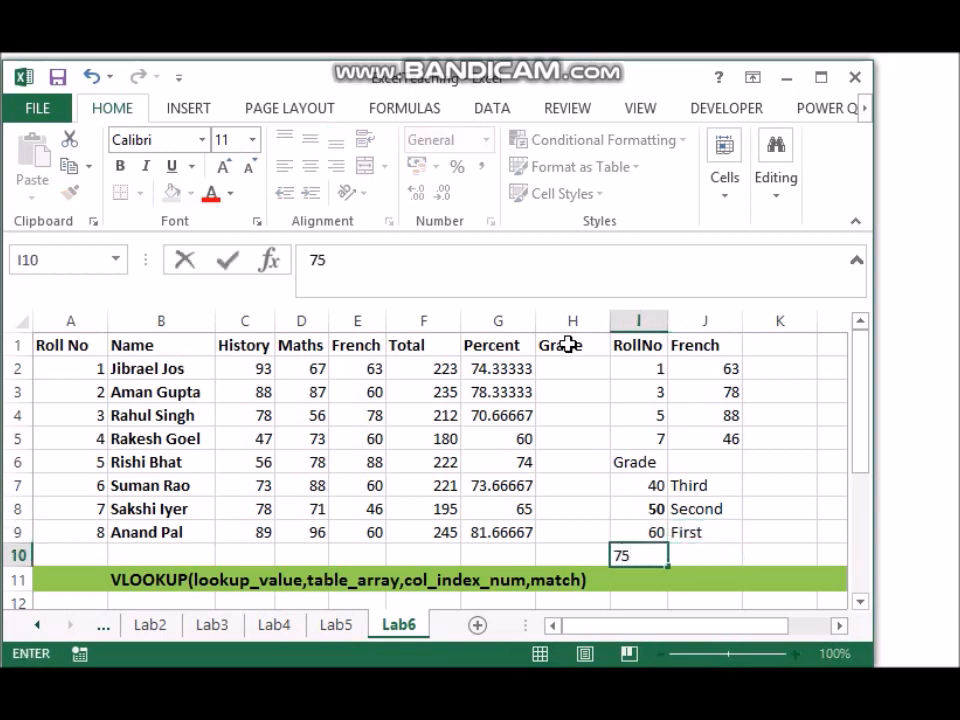
key(Tab)
text(Distinction)
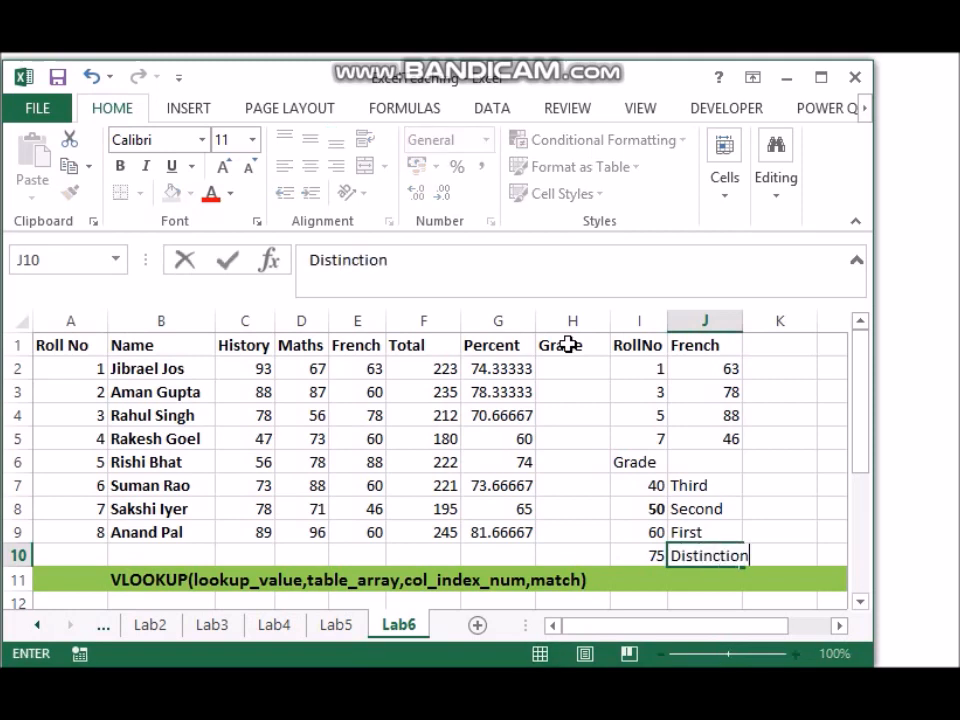
key(Tab)
Step: Make the grade thresholds in I7:I10 uniformly bold
key(Left)
key(Left)
key(Up)
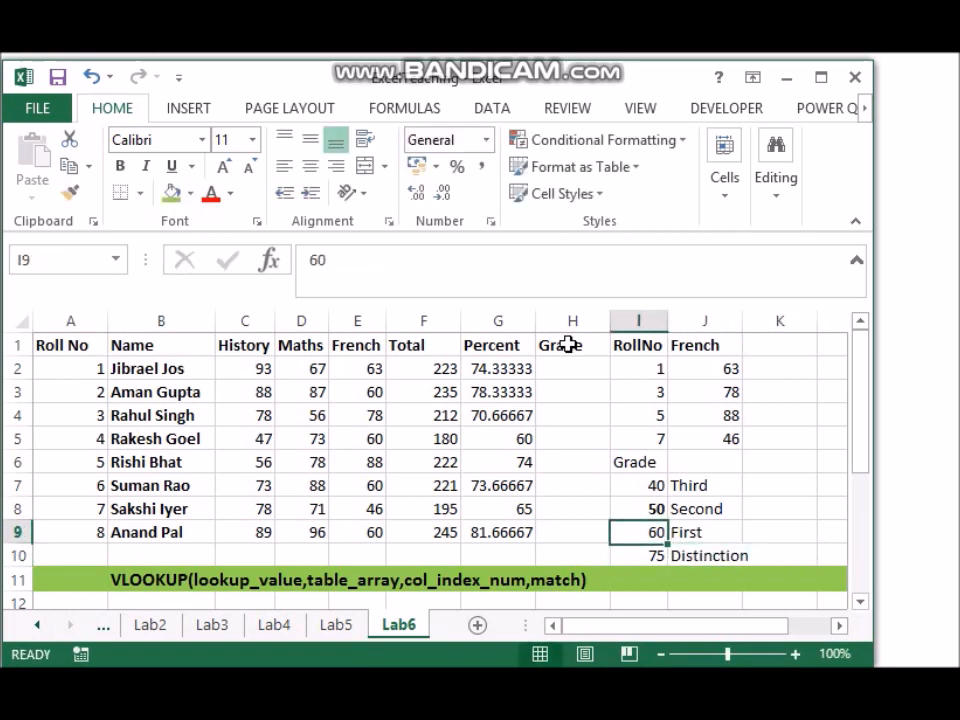
key(Up)
key(Up)
key(Up)
key(Right)
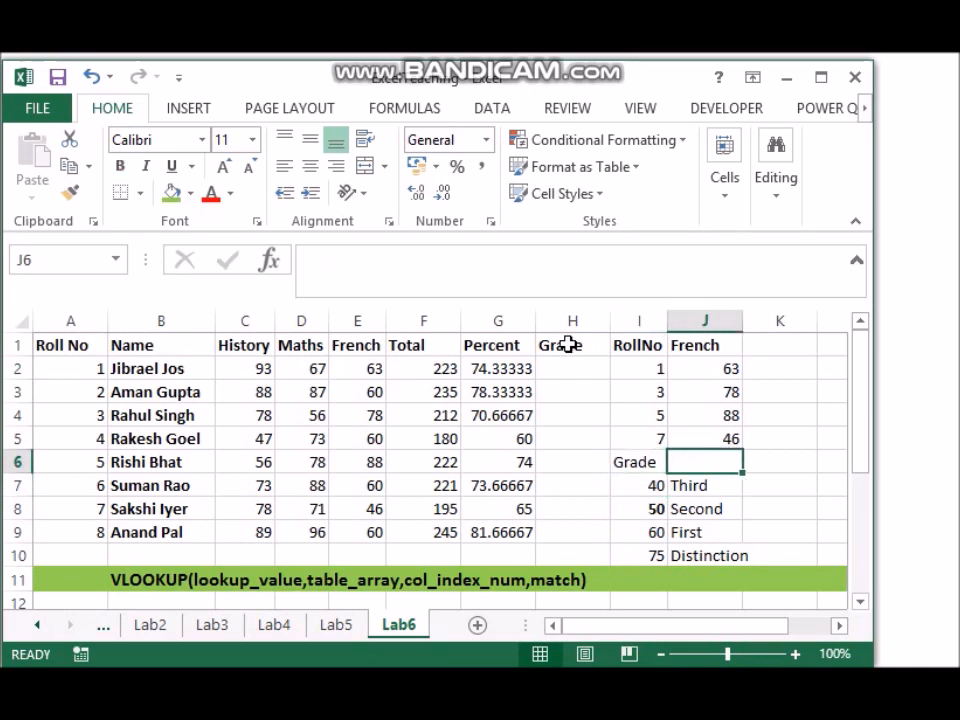
key(Left)
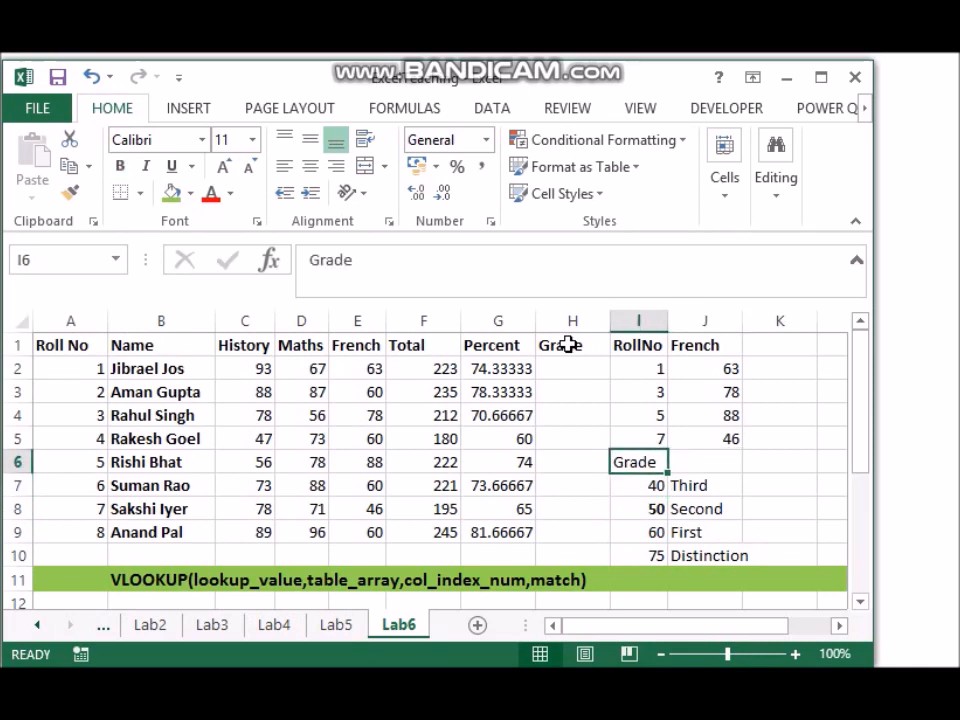
key(Down)
key(shift+Down)
key(shift+Down)
key(shift+Down)
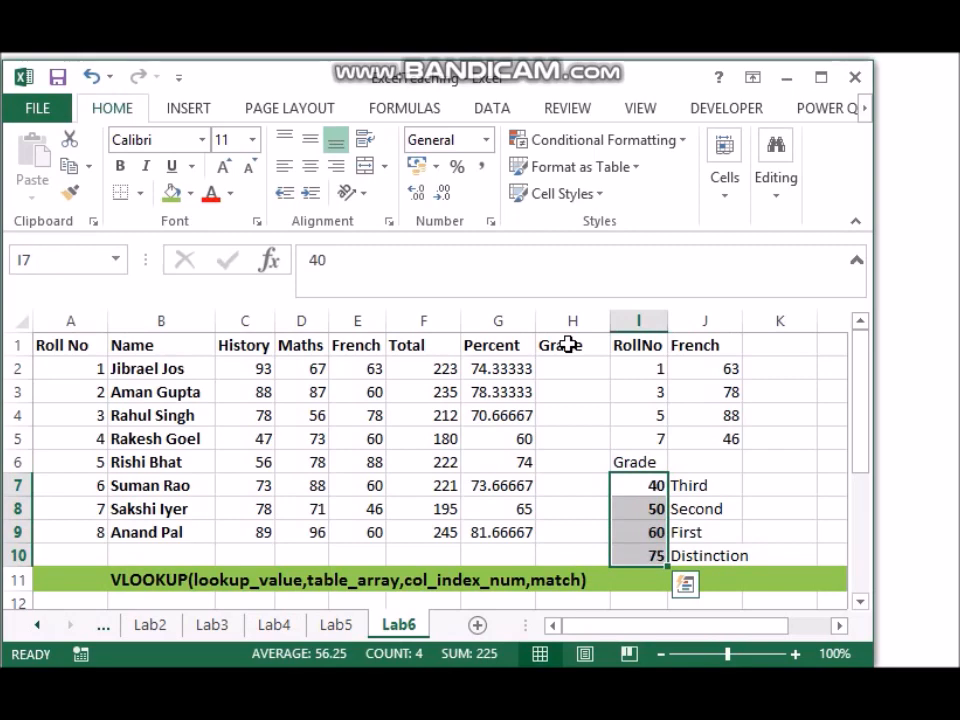
key(ctrl+b)
Step: Begin a VLOOKUP formula in H2 of the Grade column with the percentage in G2 as the lookup value
click(574, 366)
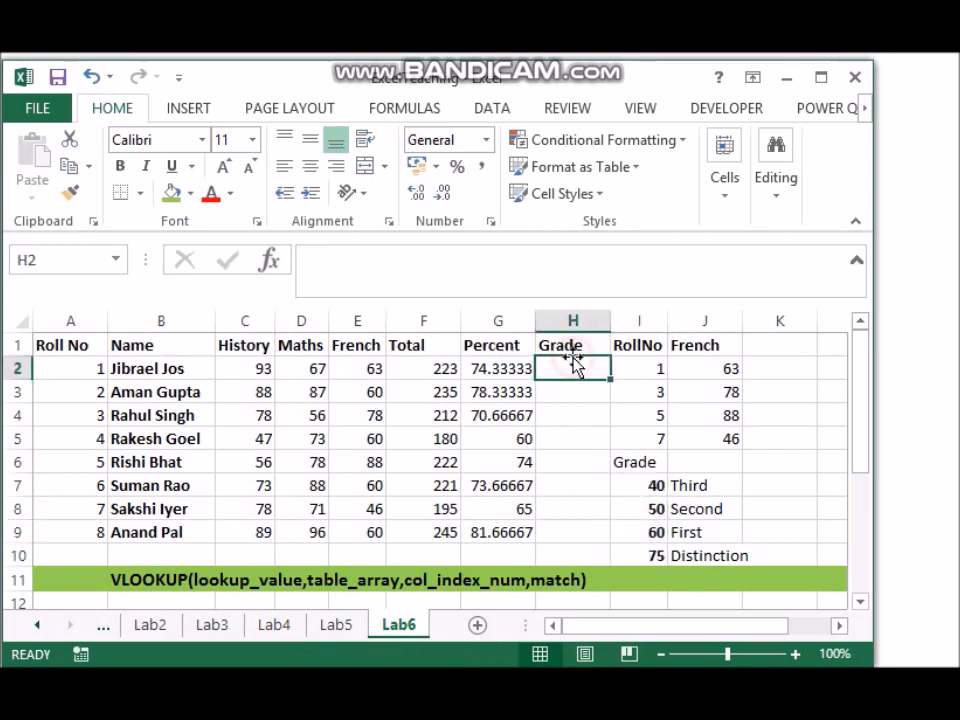
click(484, 368)
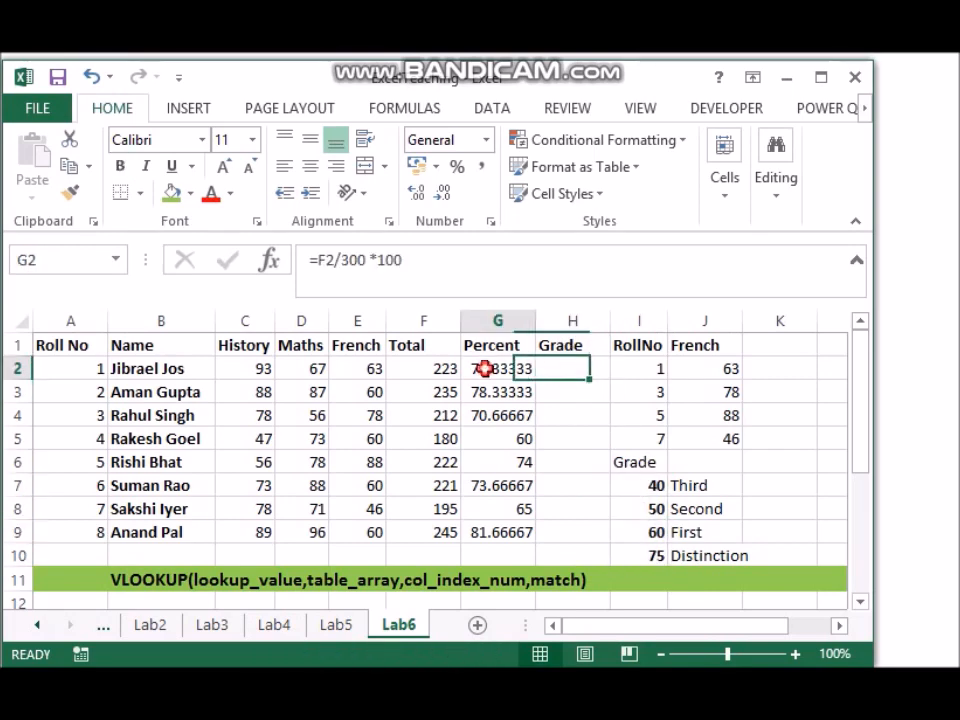
click(567, 372)
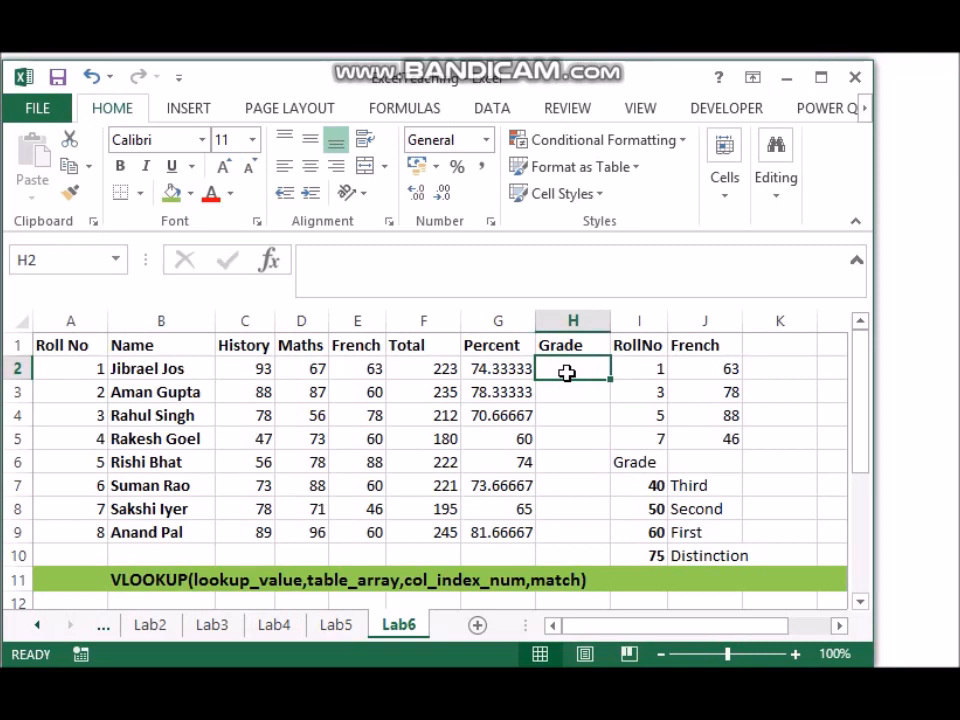
text(=vloo)
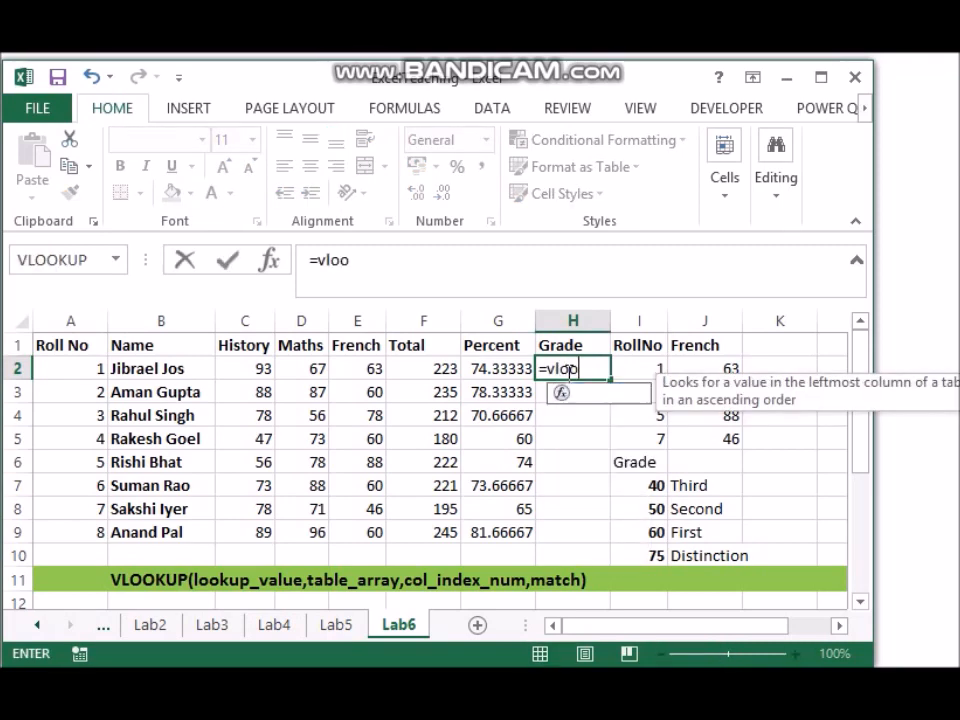
text(kiu)
key(BackSpace)
key(BackSpace)
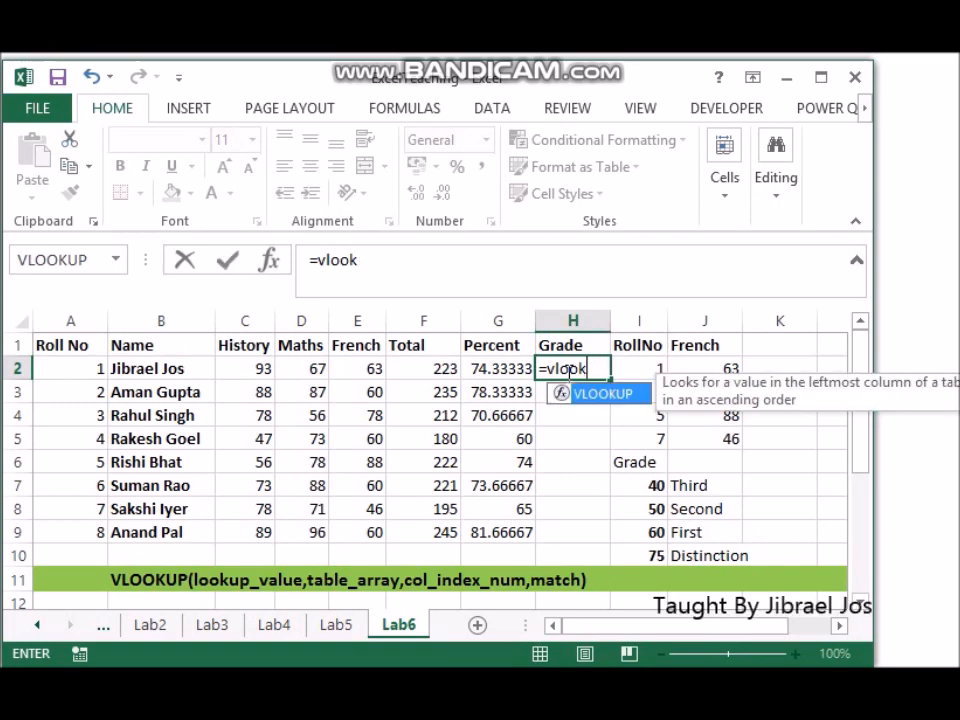
text(up()
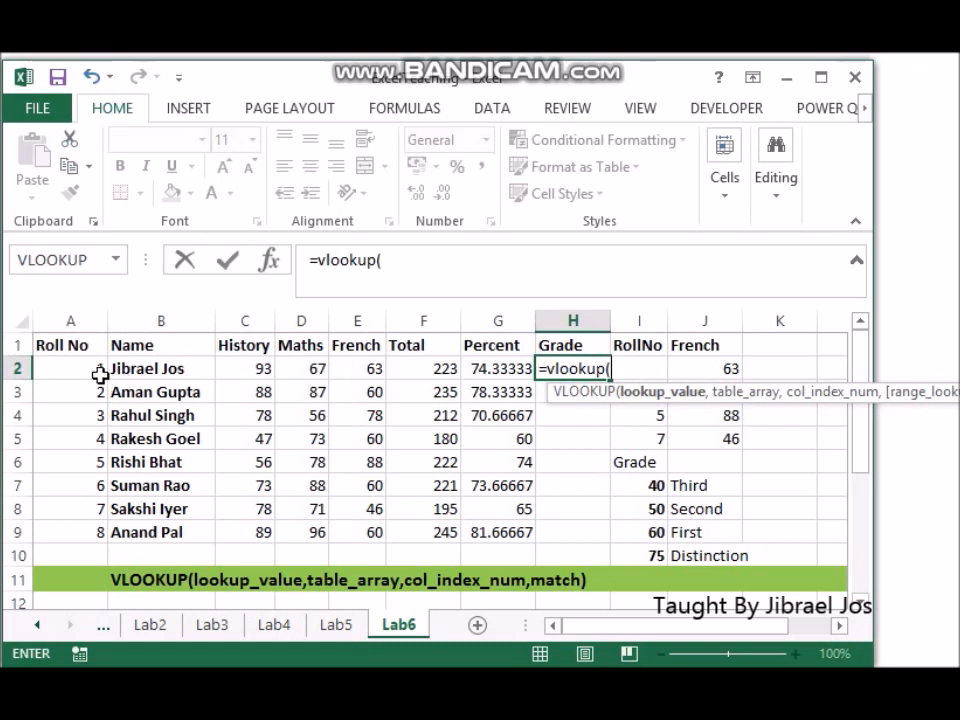
click(497, 370)
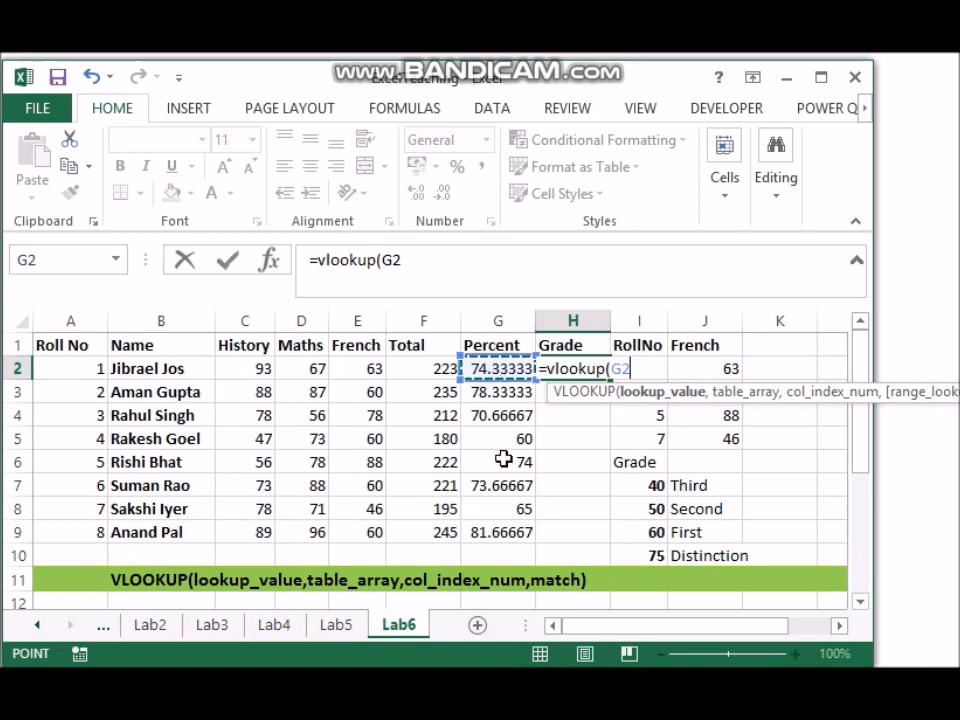
text(,)
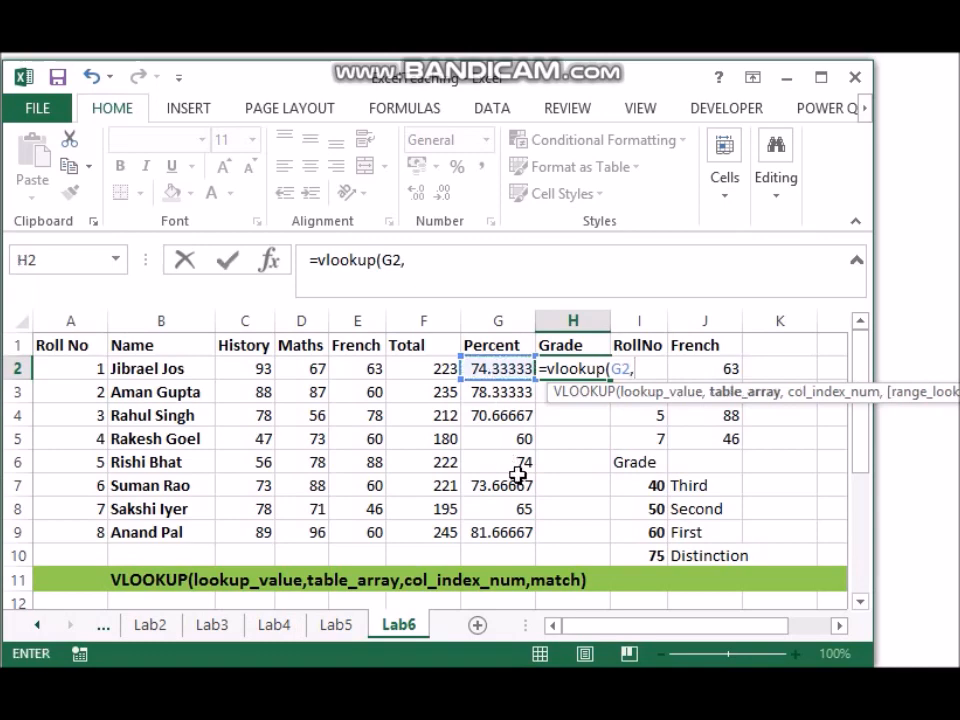
Step: Complete the H2 VLOOKUP with table array I7:J10, column index 2 and TRUE approximate match, and fill it down to H9
drag(649, 486, 703, 556)
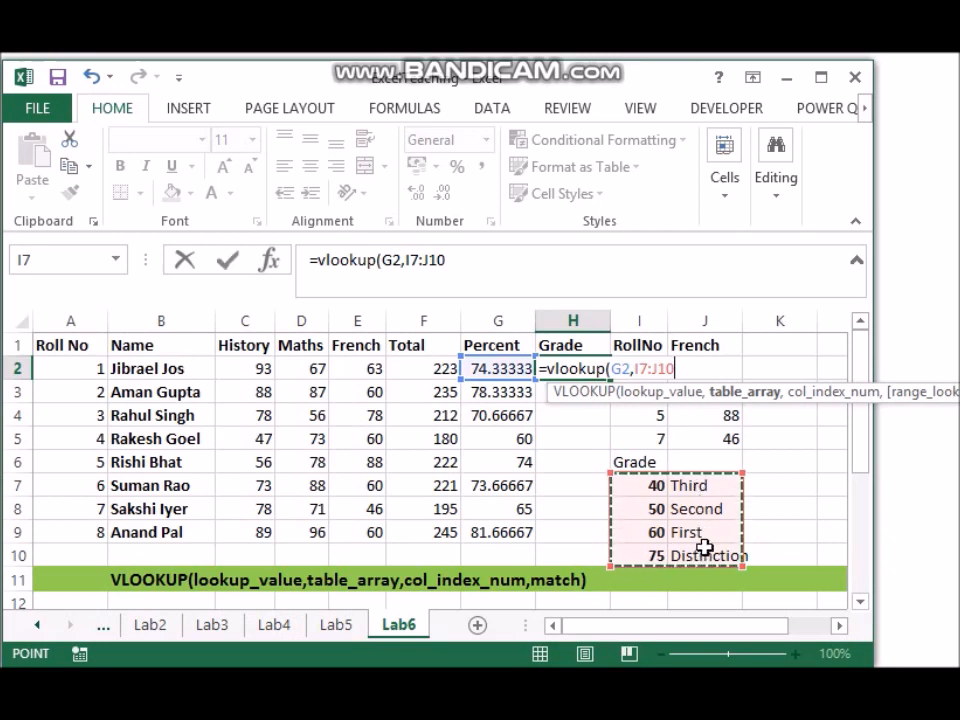
text(,)
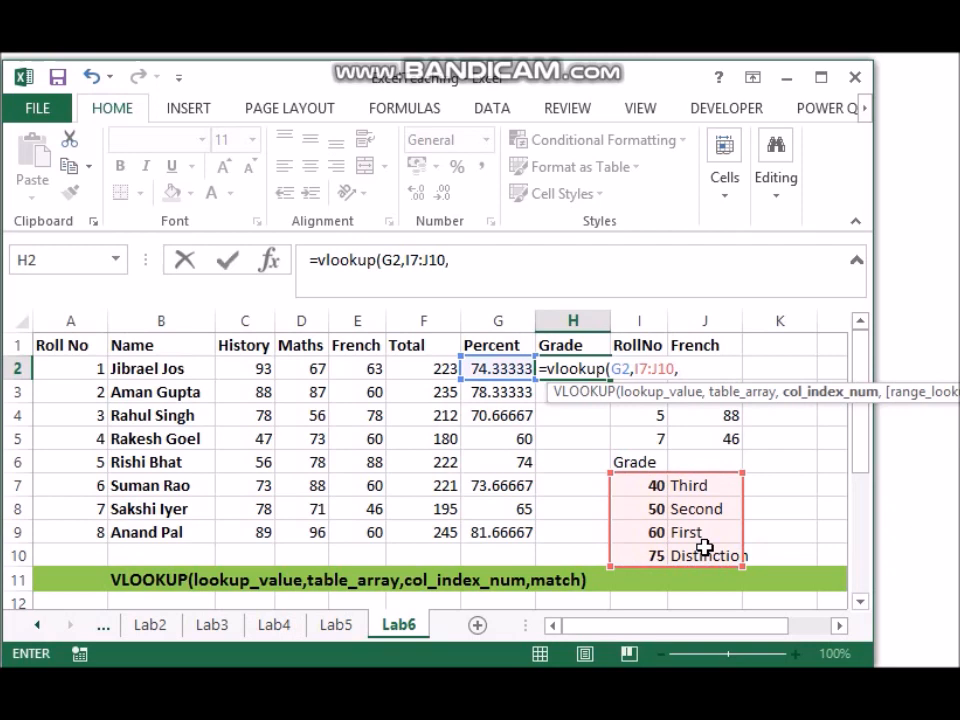
text(2,)
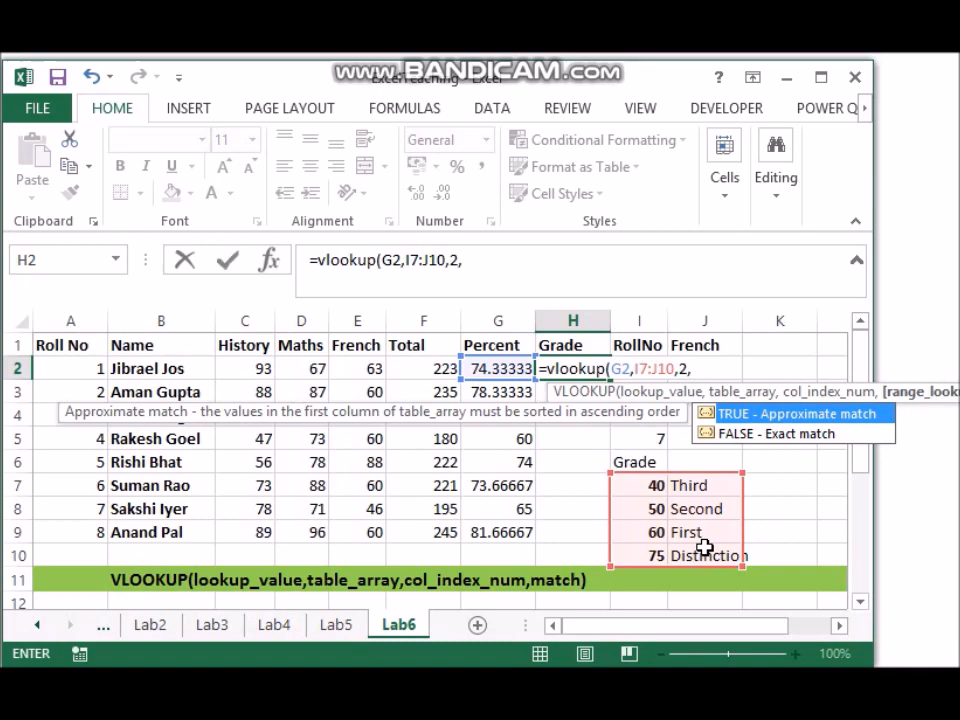
key(Tab)
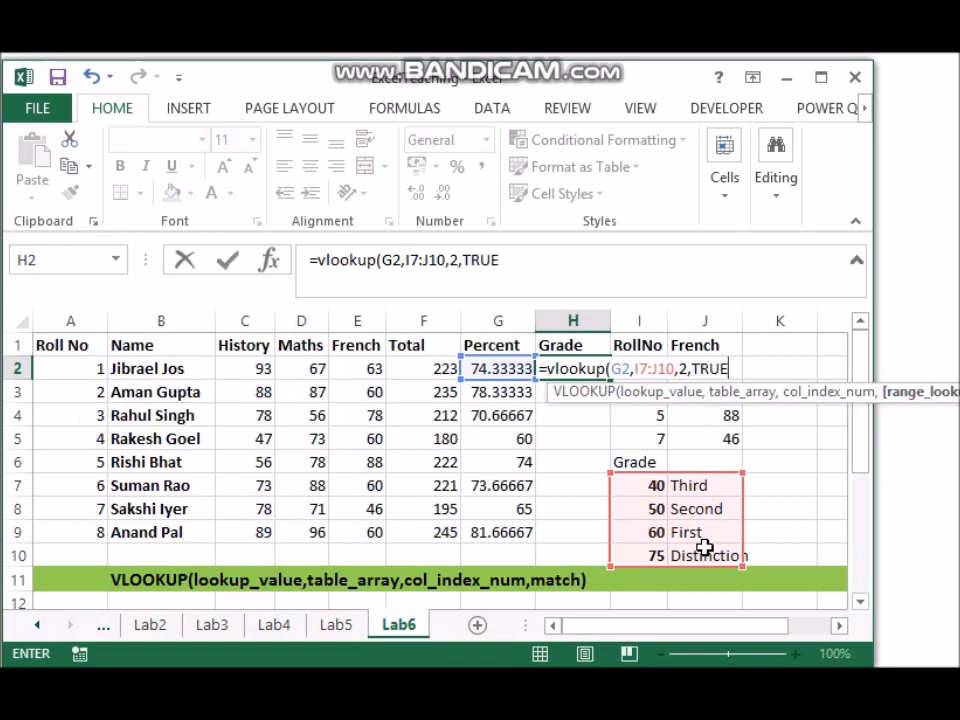
text())
key(Tab)
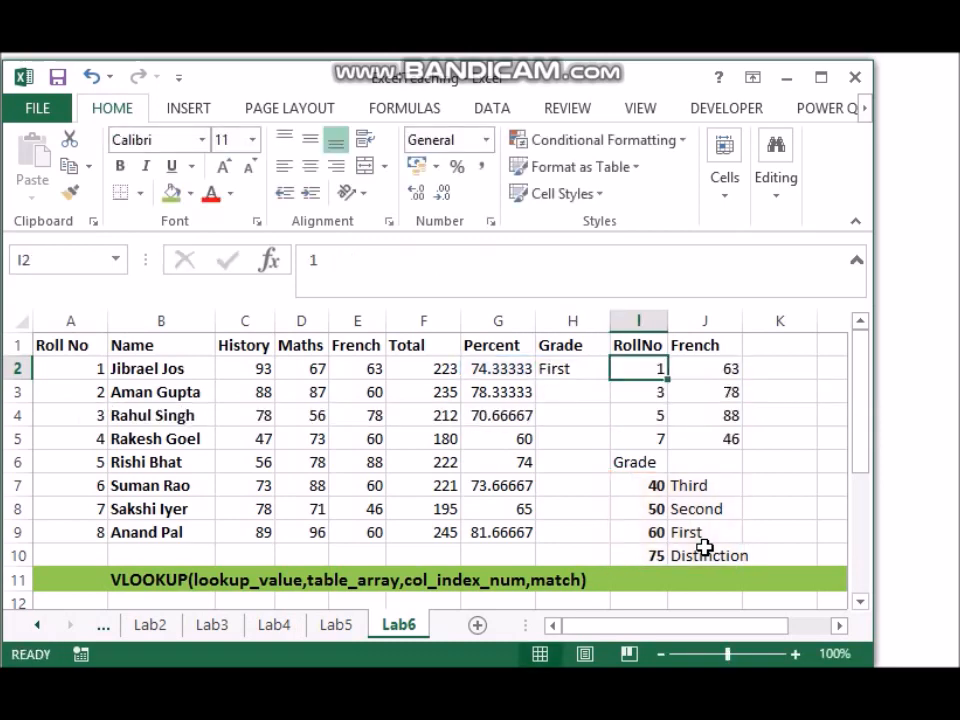
click(558, 370)
drag(610, 377, 617, 541)
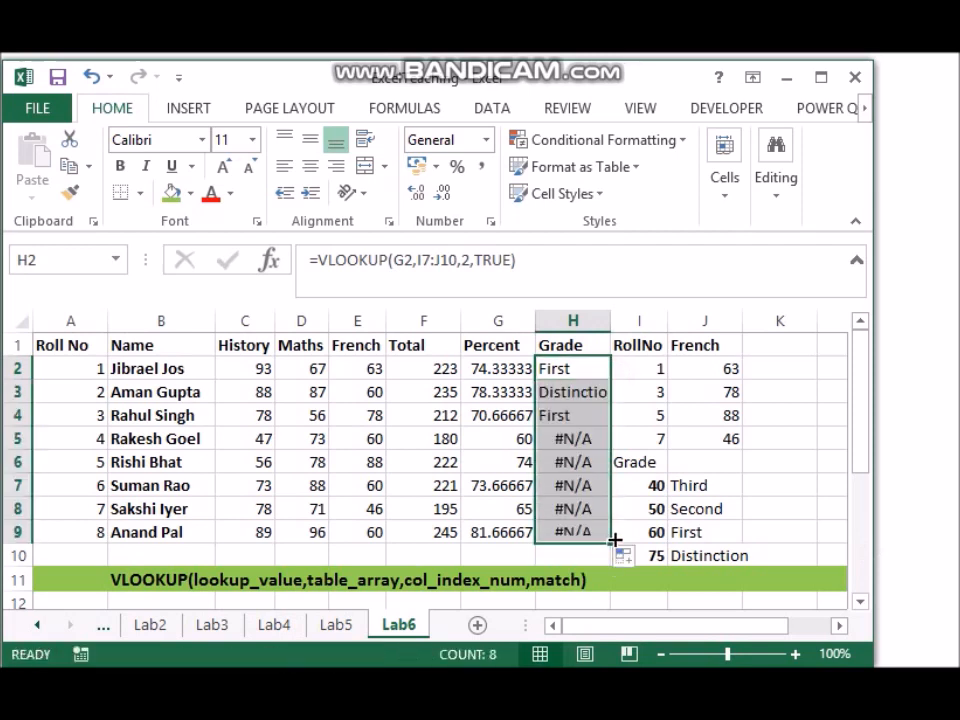
Step: Lock the table rows in the H2 formula as I$7:J$10 and refill the formula down to H9
click(576, 368)
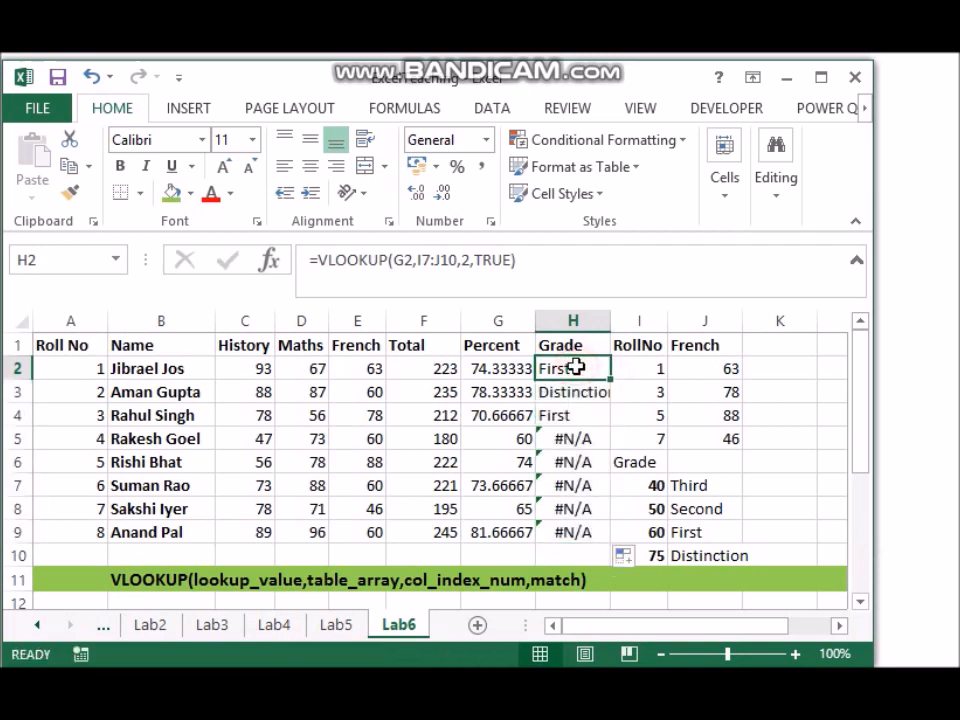
click(430, 263)
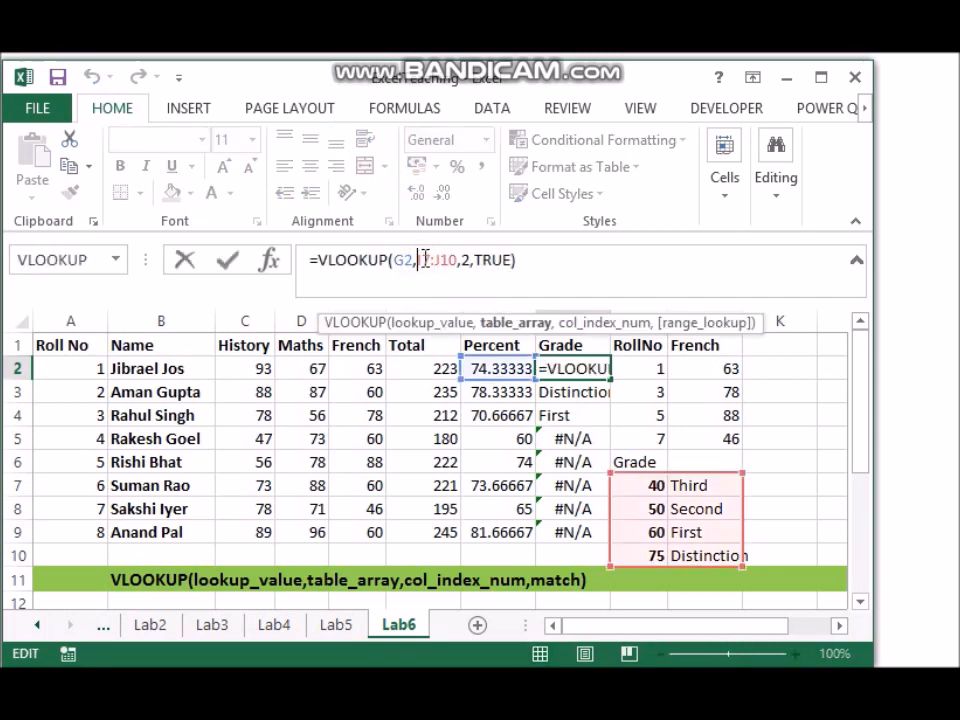
text($)
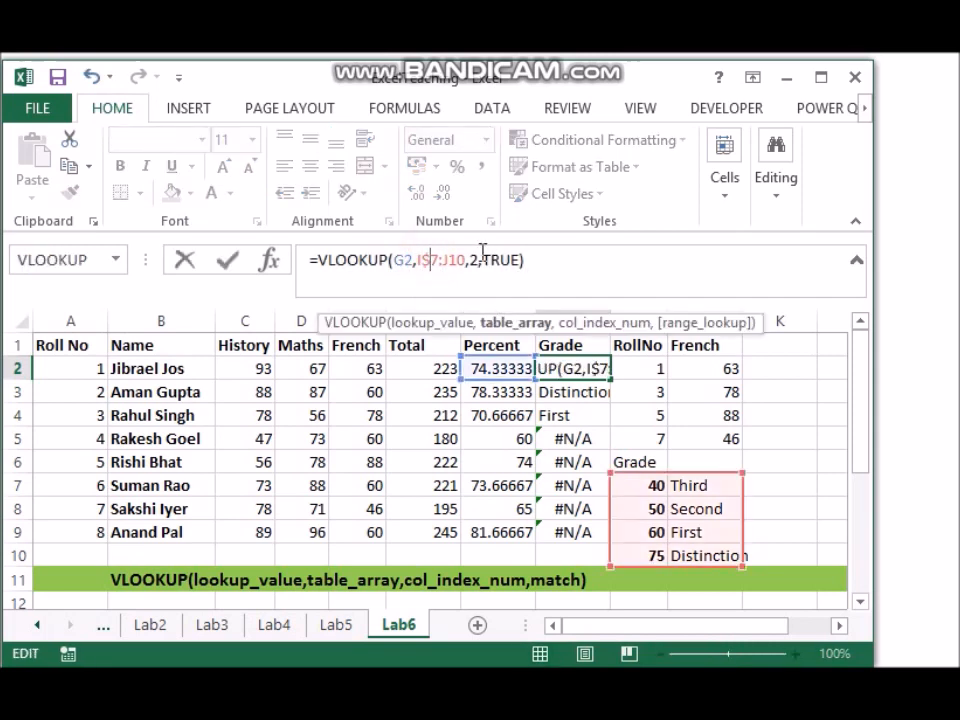
key(Right)
key(Right)
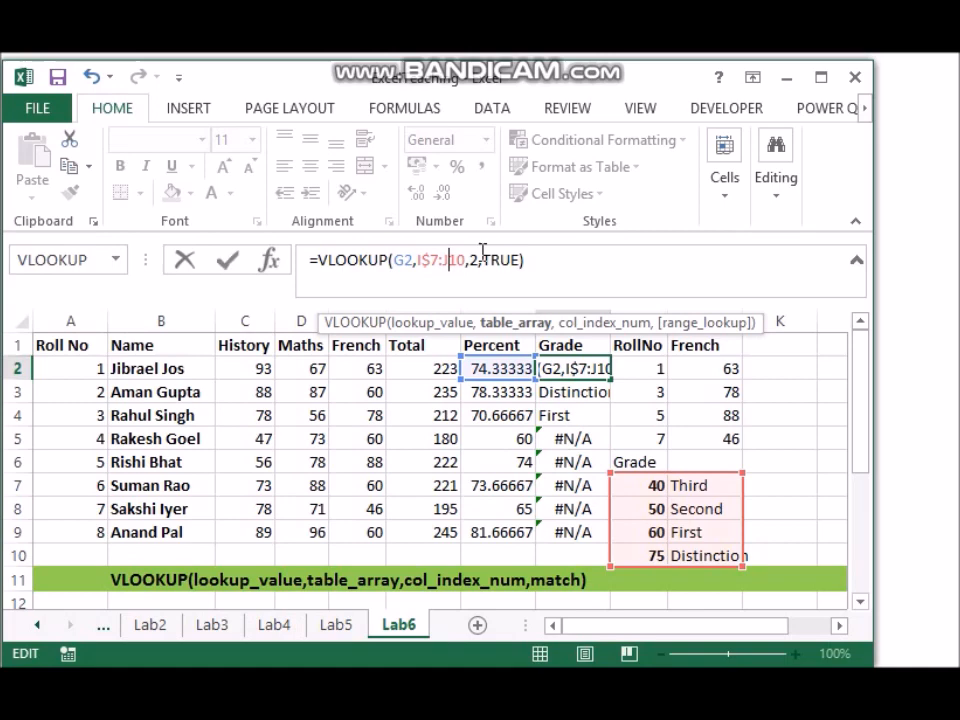
text($)
key(Tab)
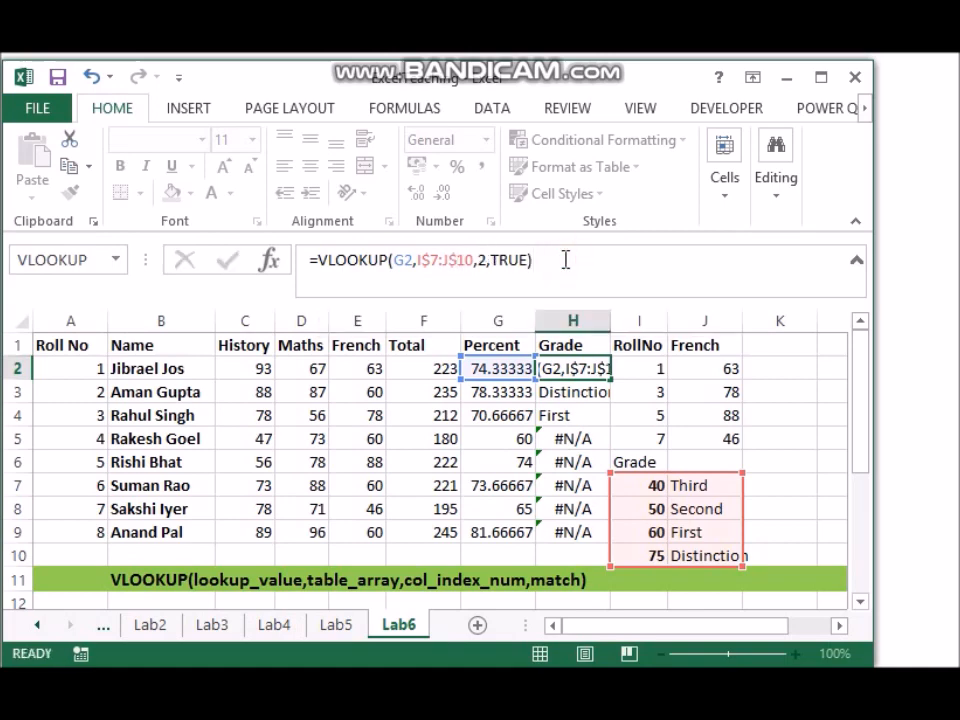
click(579, 369)
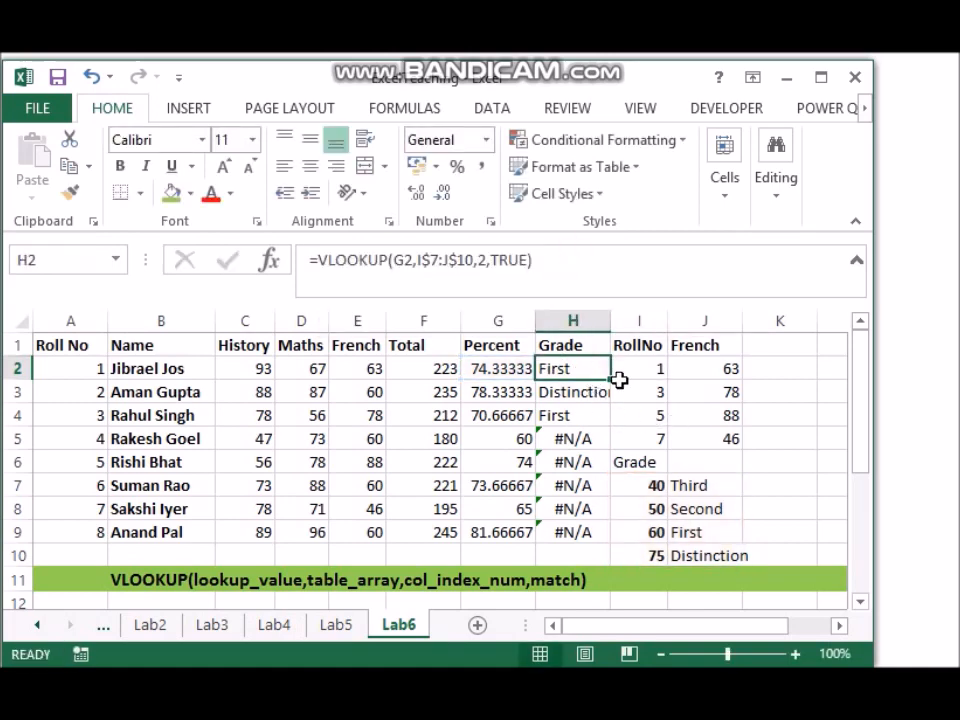
double_click(610, 379)
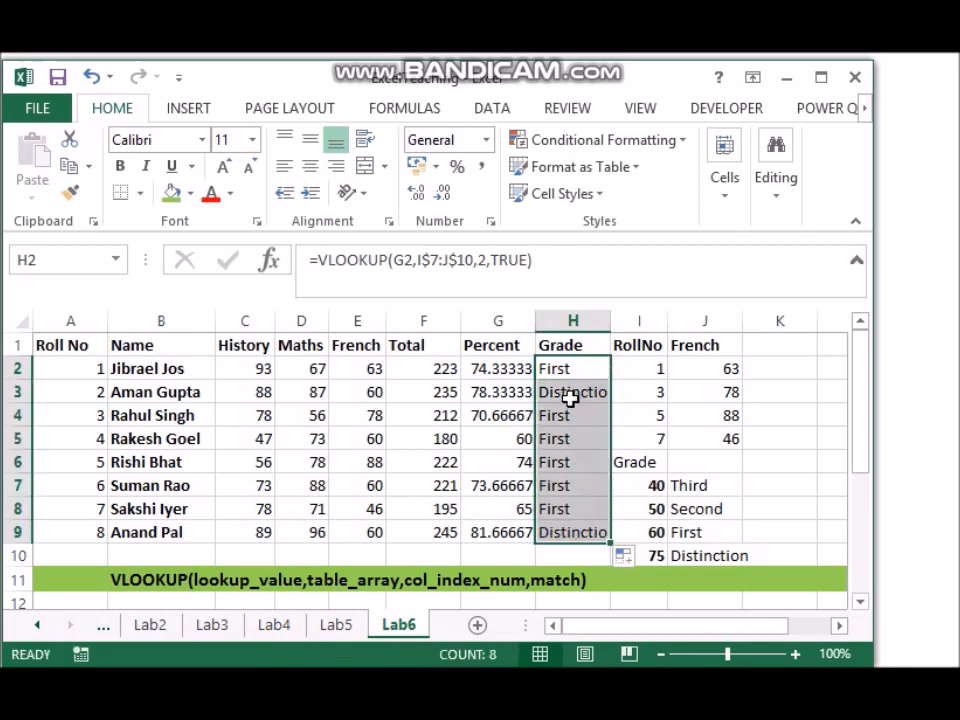
Step: Compare the percentage in G3 with the thresholds in the grade table starting at I7
double_click(490, 393)
key(Escape)
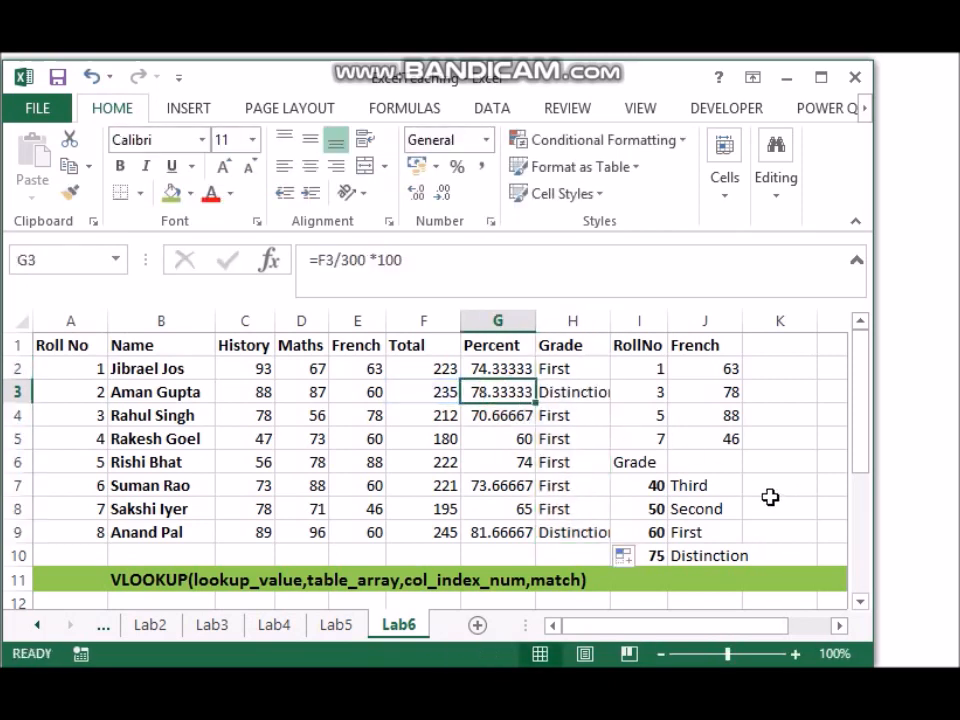
click(651, 486)
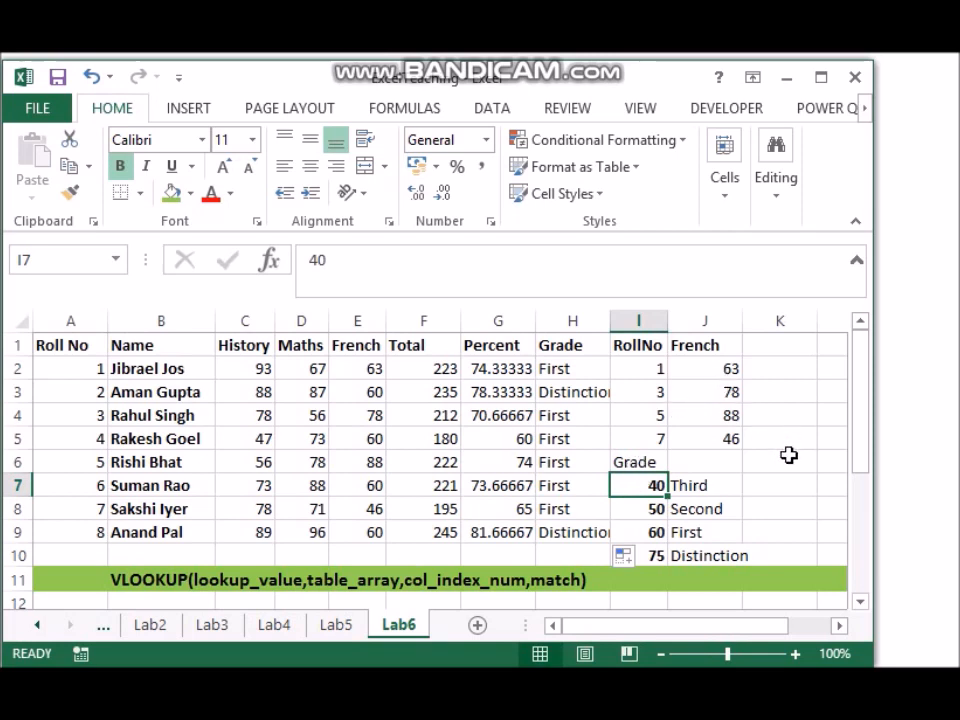
Step: Set the History and Maths marks of roll number 5 in C6:D6 to 40 each
click(252, 460)
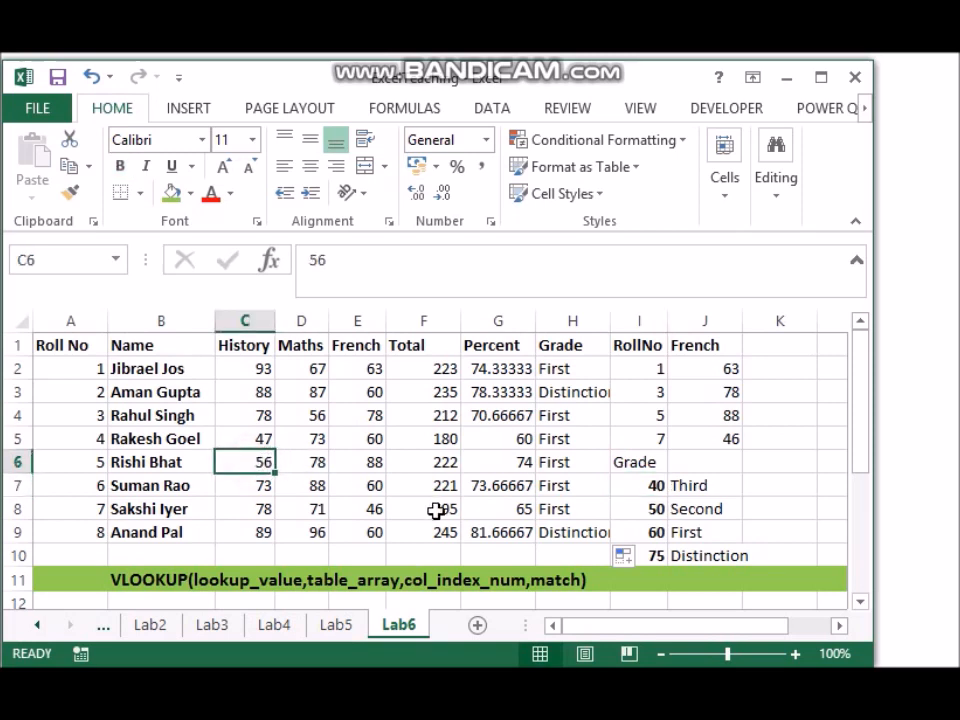
text(40)
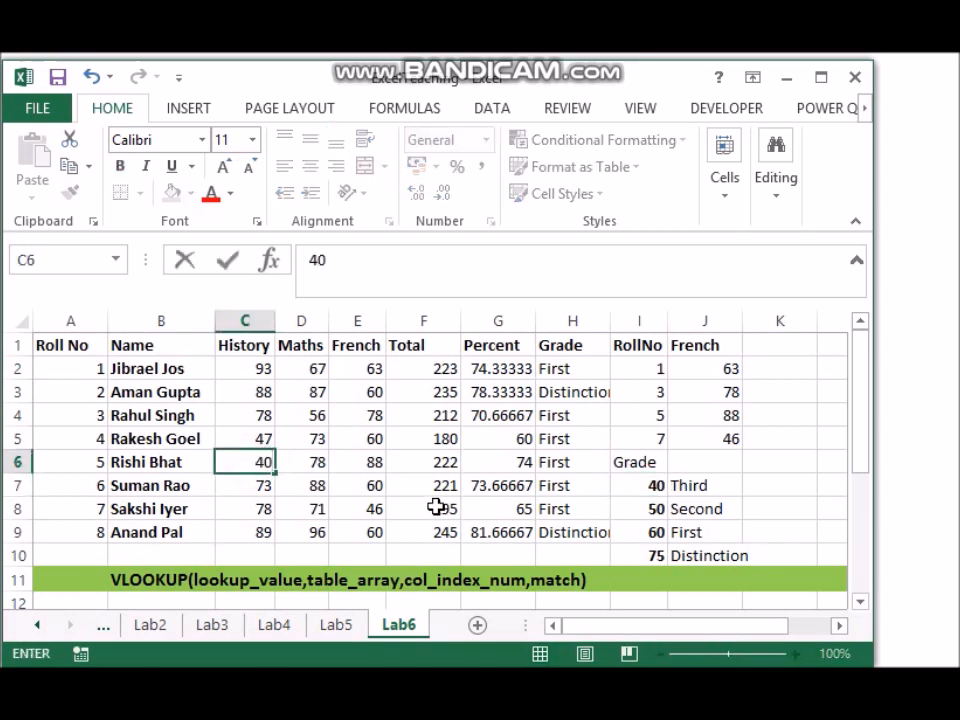
key(Tab)
text(4)
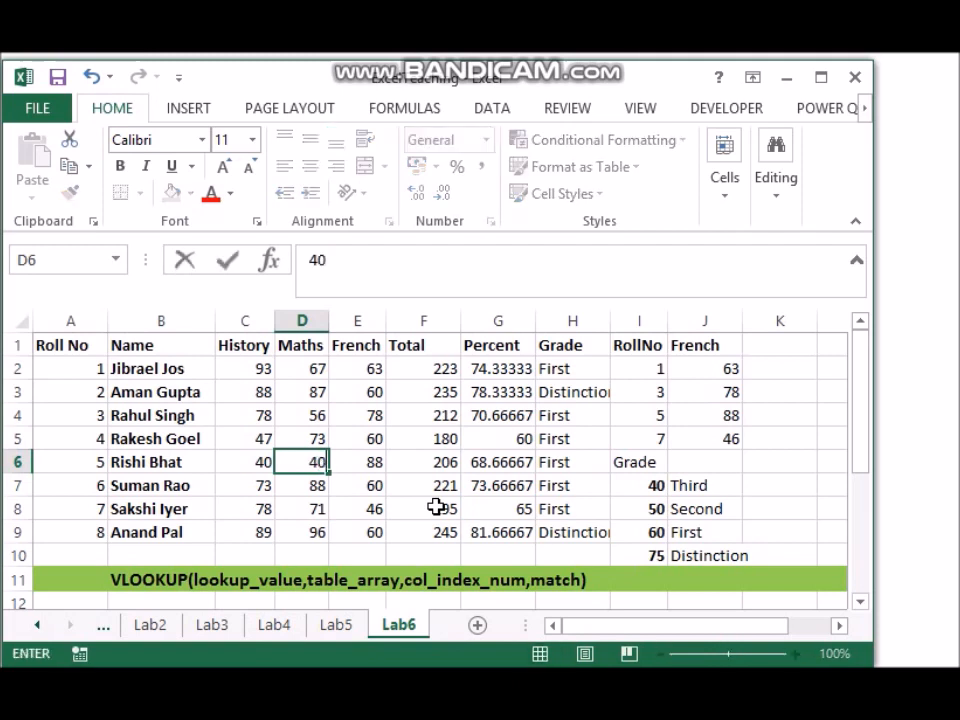
key(Tab)
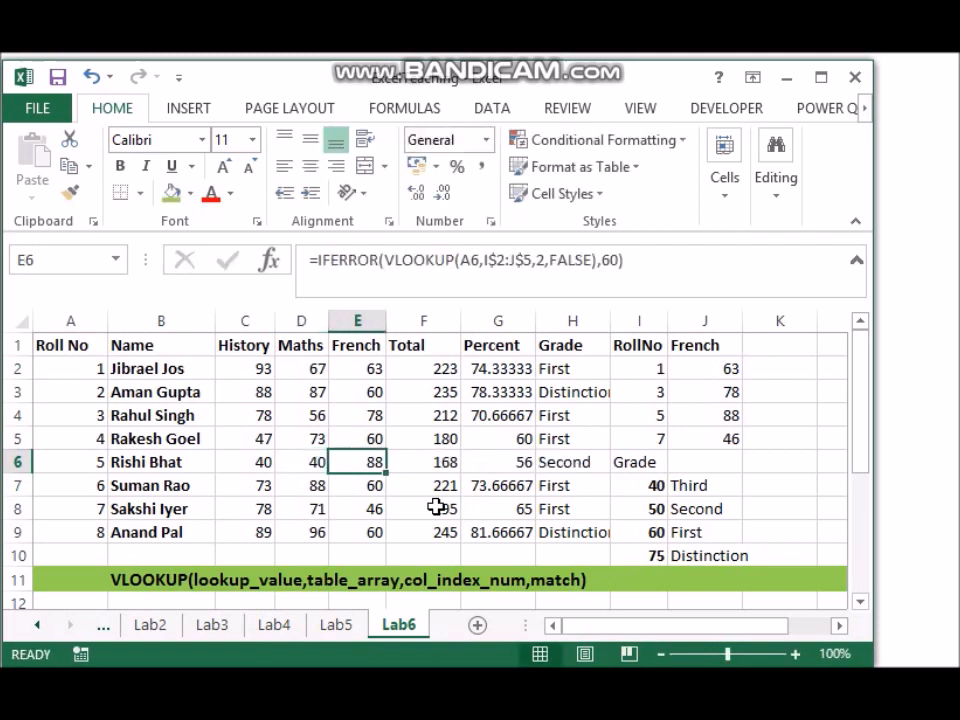
Step: Set the French mark for roll number 5 in J4 to 40
click(720, 413)
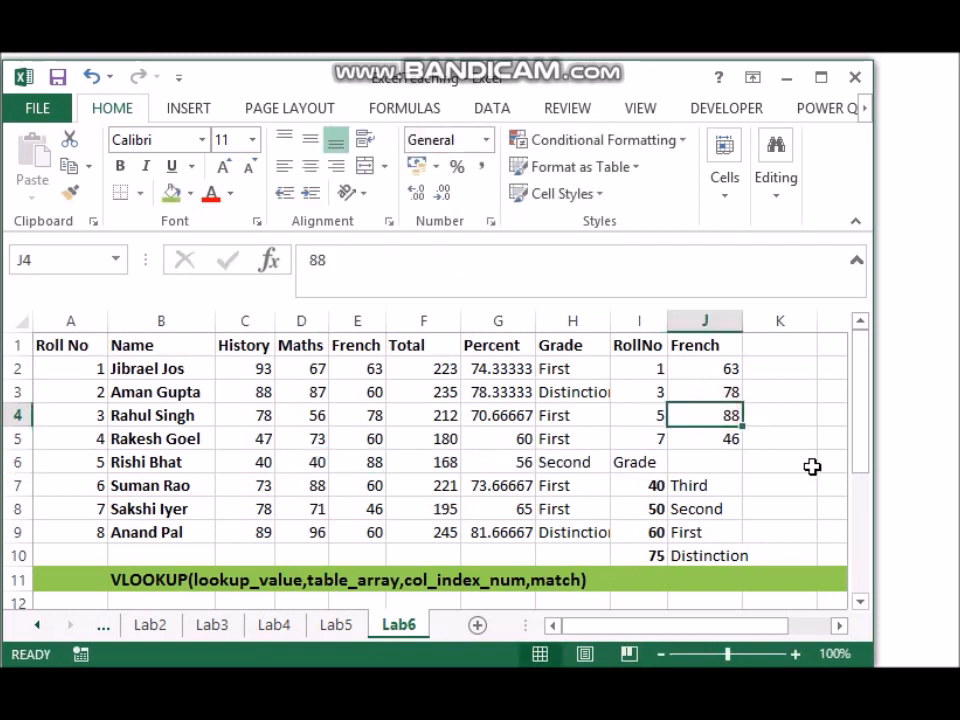
text(40)
click(433, 516)
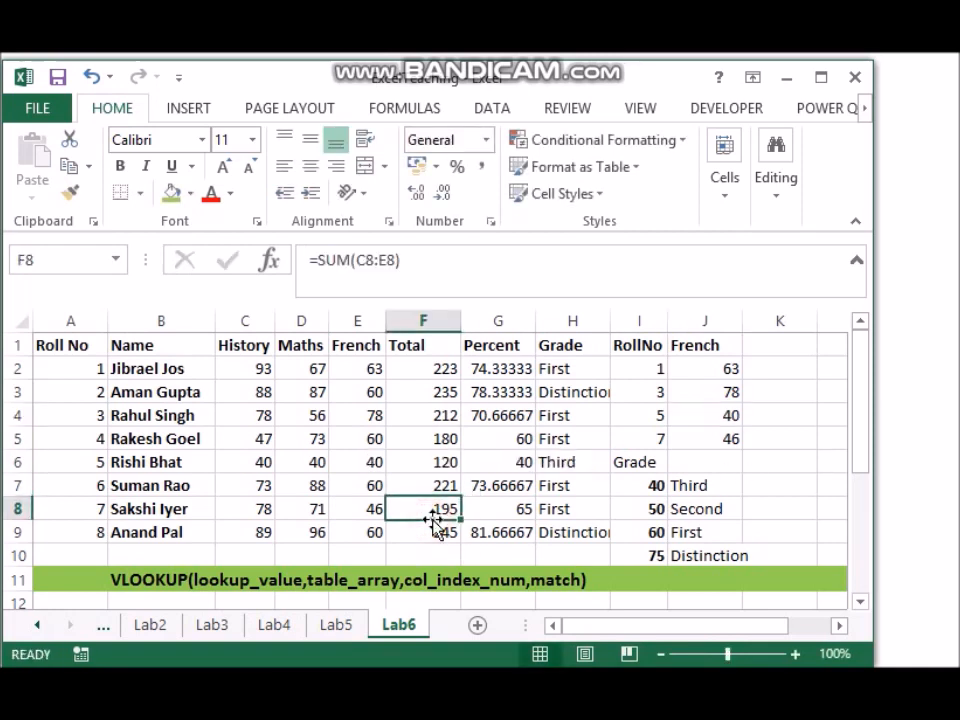
Step: Check the percentage and grade in G6:H6 against the first grade table entry in I7:J7
click(514, 463)
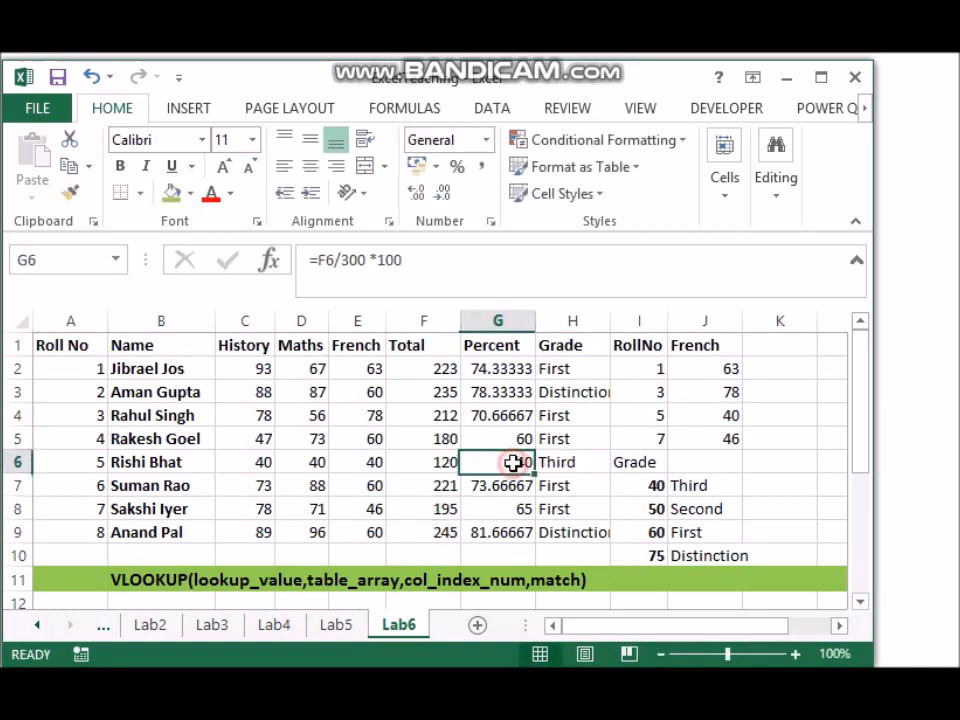
click(561, 462)
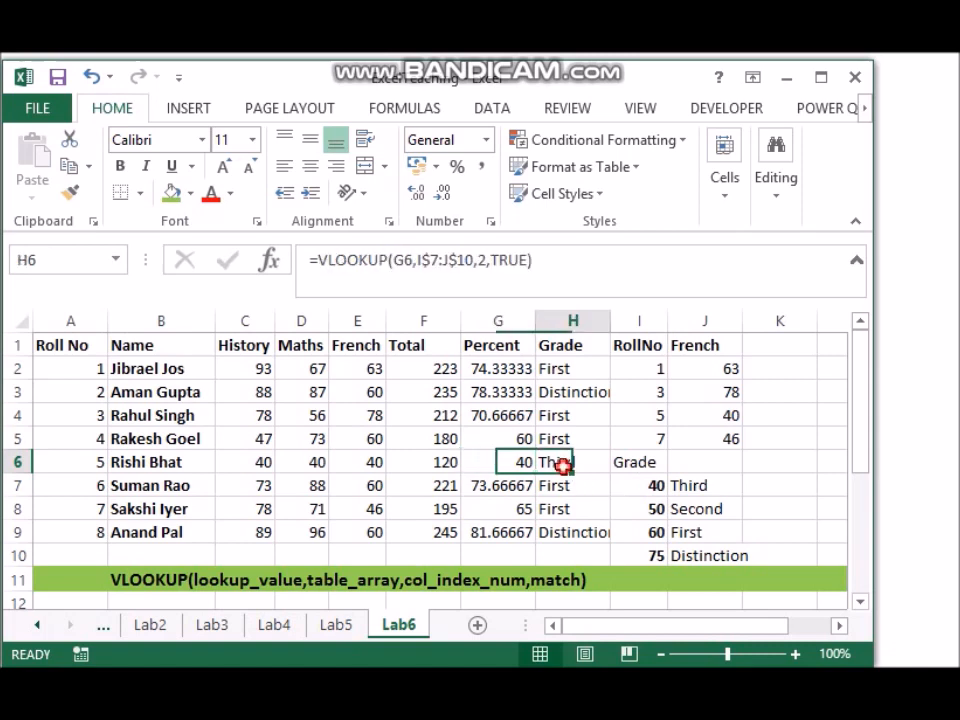
click(647, 484)
click(694, 485)
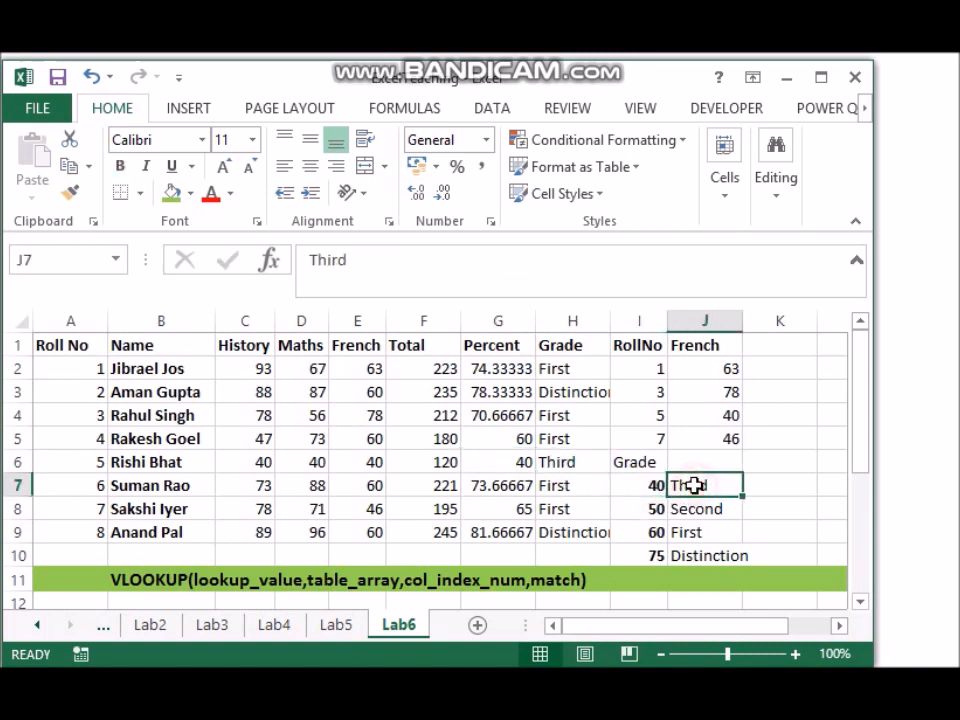
Step: Set the French mark for roll number 5 in J4 to 35 and inspect the resulting percentage in G6
click(717, 416)
text(35)
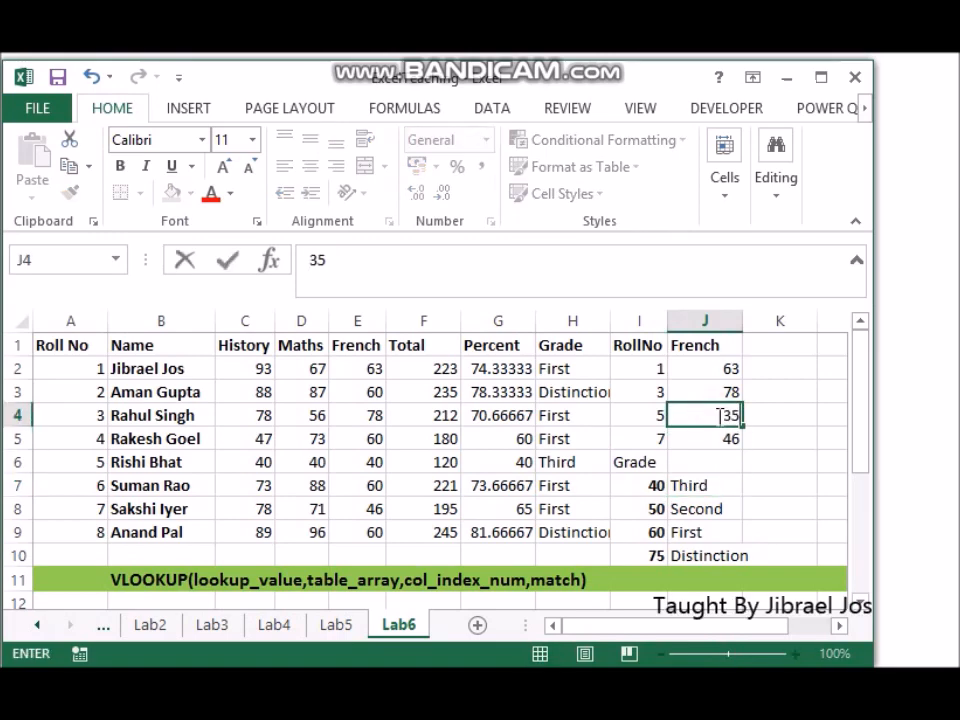
key(Return)
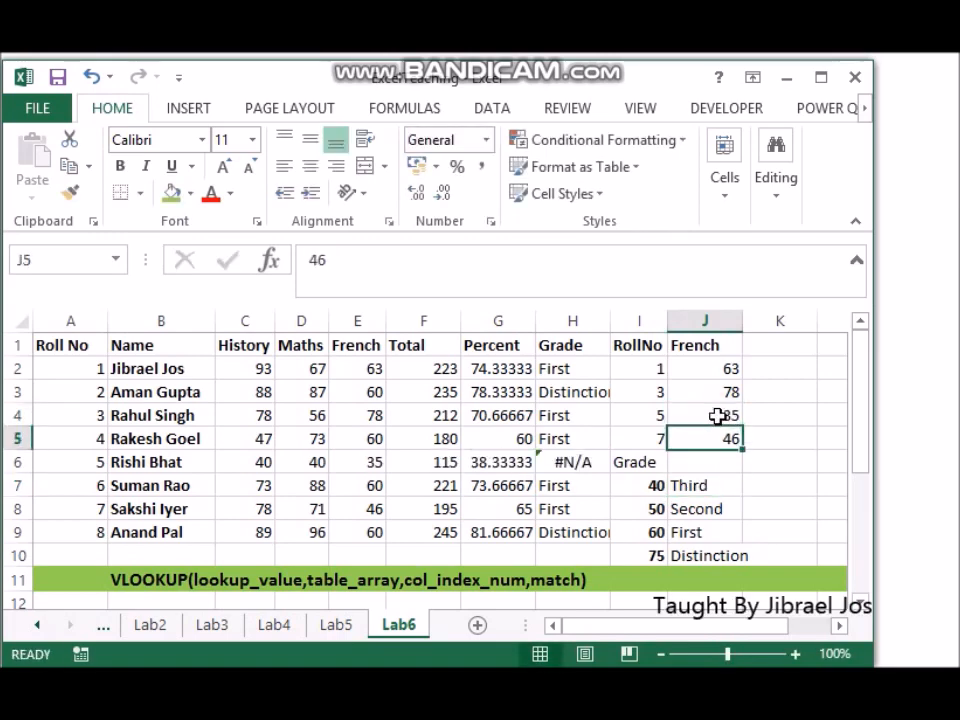
key(Left)
key(Left)
key(Left)
key(Down)
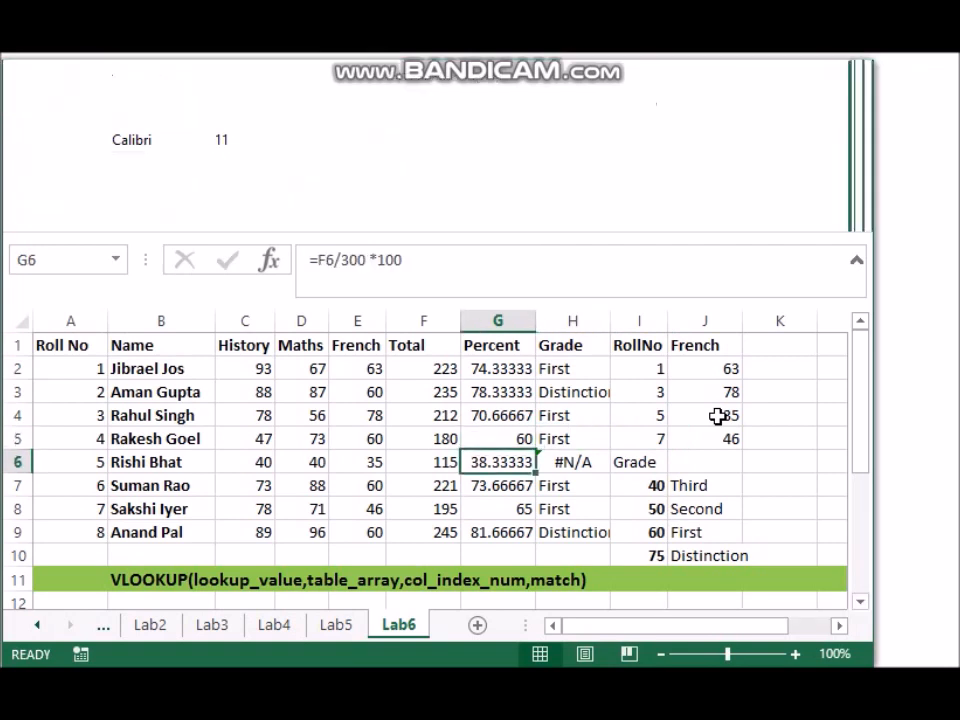
Step: Set the French mark for roll number 5 in J4 to 60
click(648, 485)
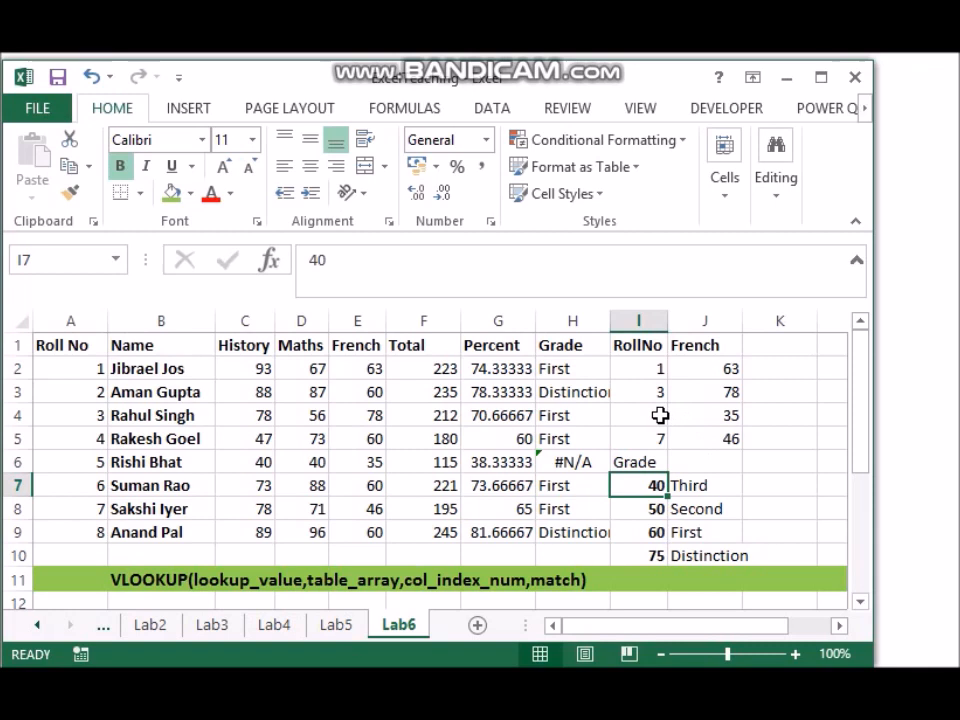
click(720, 414)
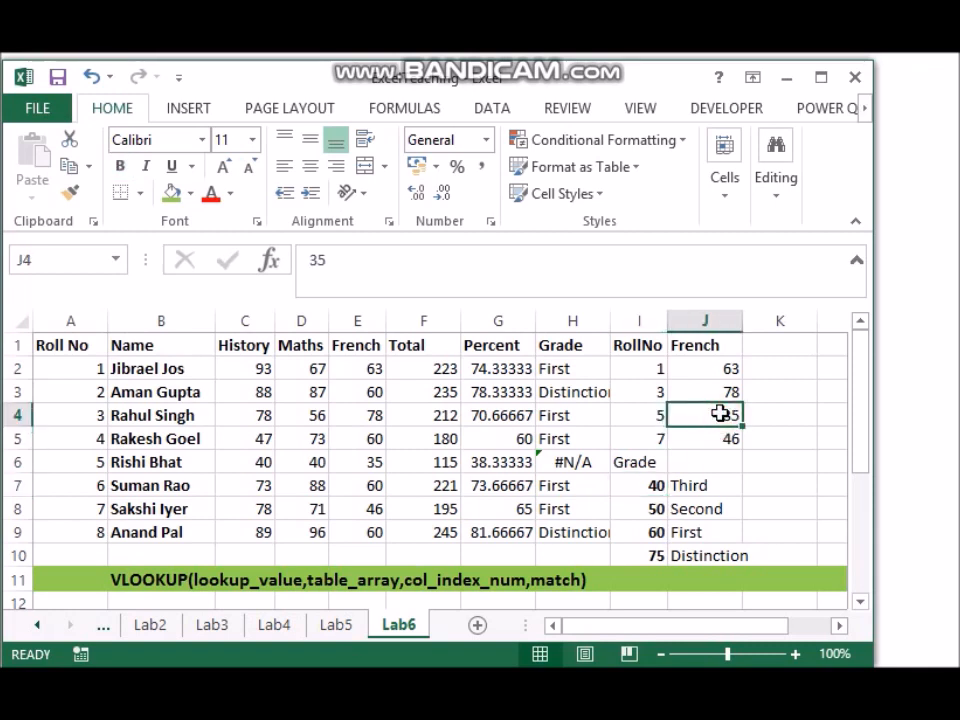
text(50)
key(BackSpace)
key(BackSpace)
text(60)
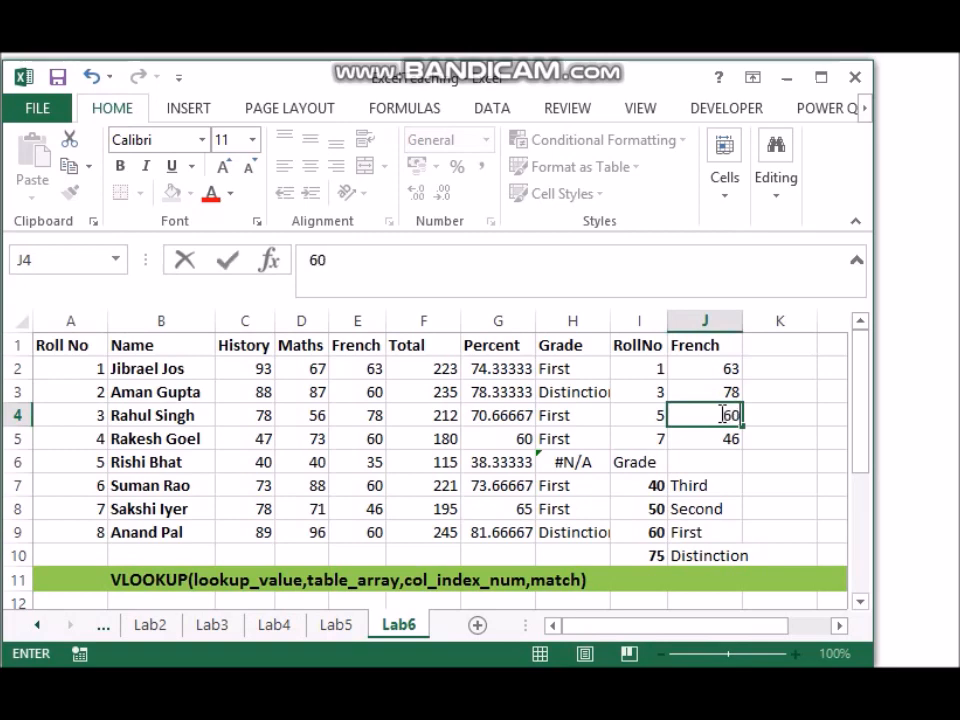
Step: Set the History and Maths marks of roll number 5 in C6:D6 to 60 each and check the percentage and grade in G6:H6
click(257, 461)
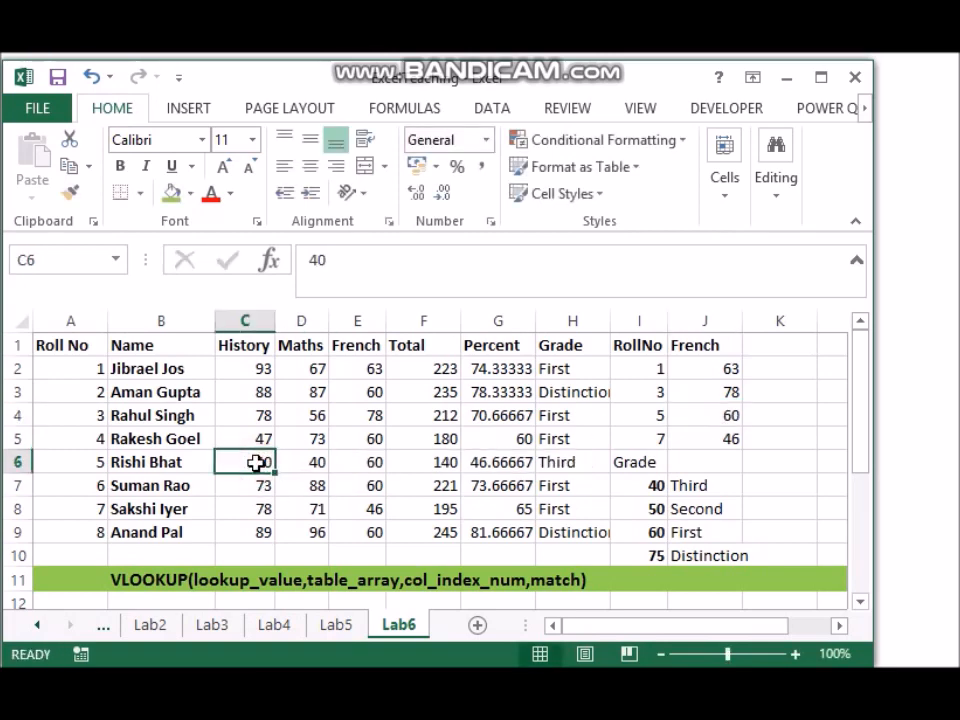
text(60)
click(316, 464)
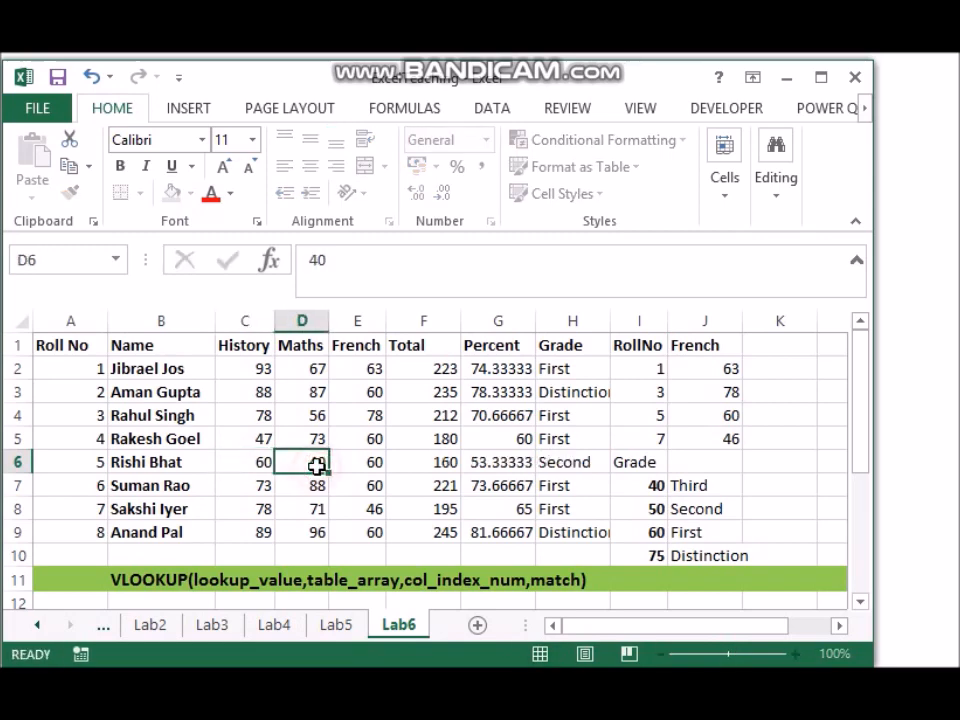
text(60)
click(358, 483)
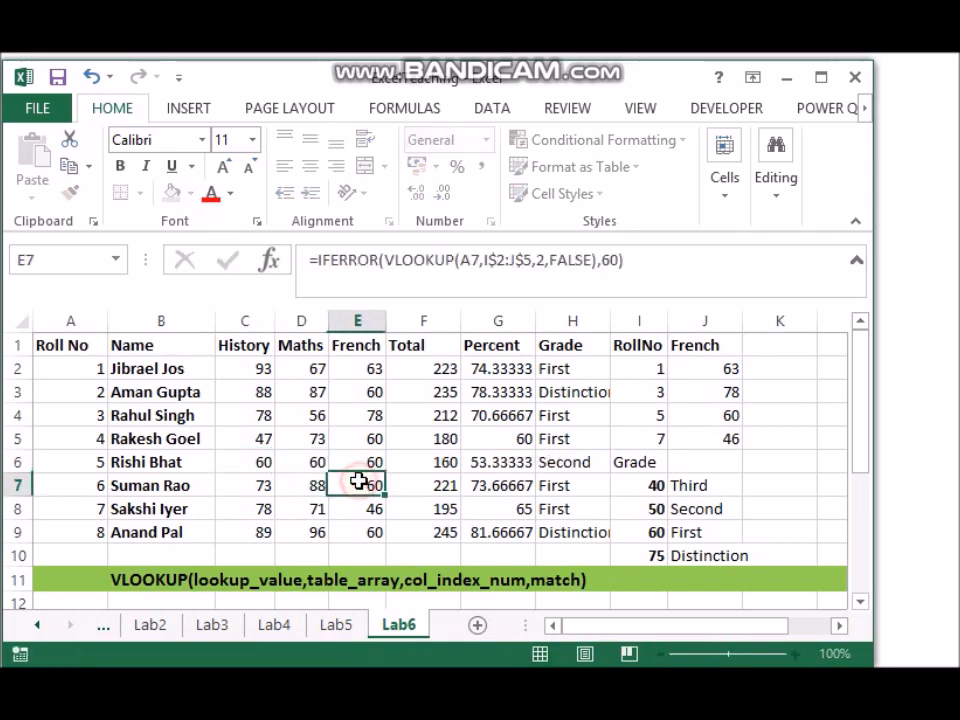
click(495, 461)
click(560, 461)
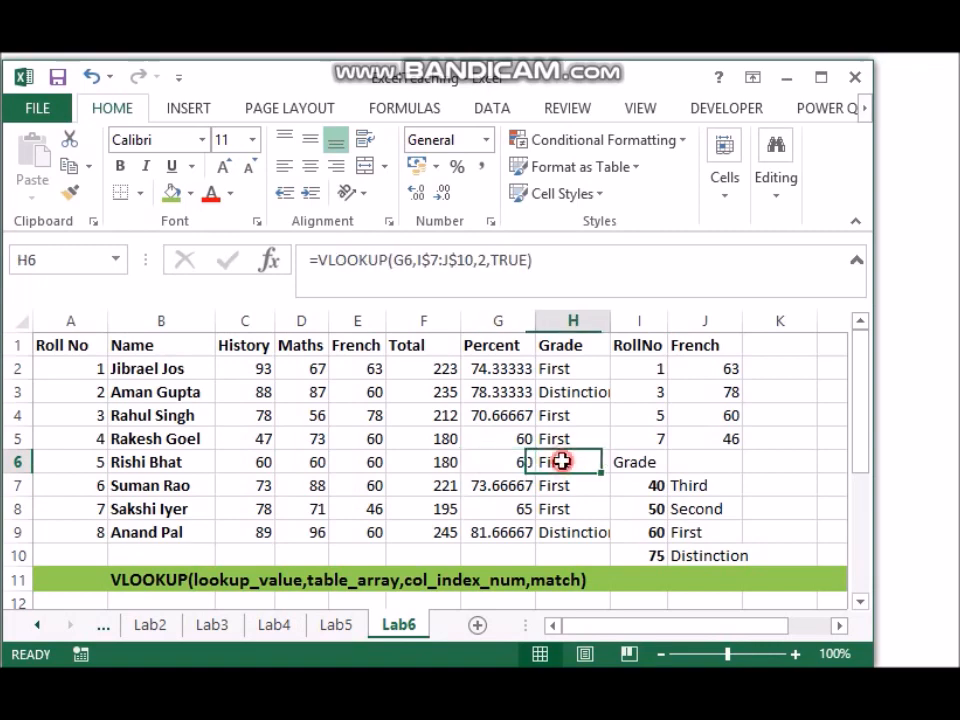
Step: Set the French mark for roll number 5 in J4 to 63 and check the percentage and grade in G6:H6
click(729, 414)
text(63)
click(748, 490)
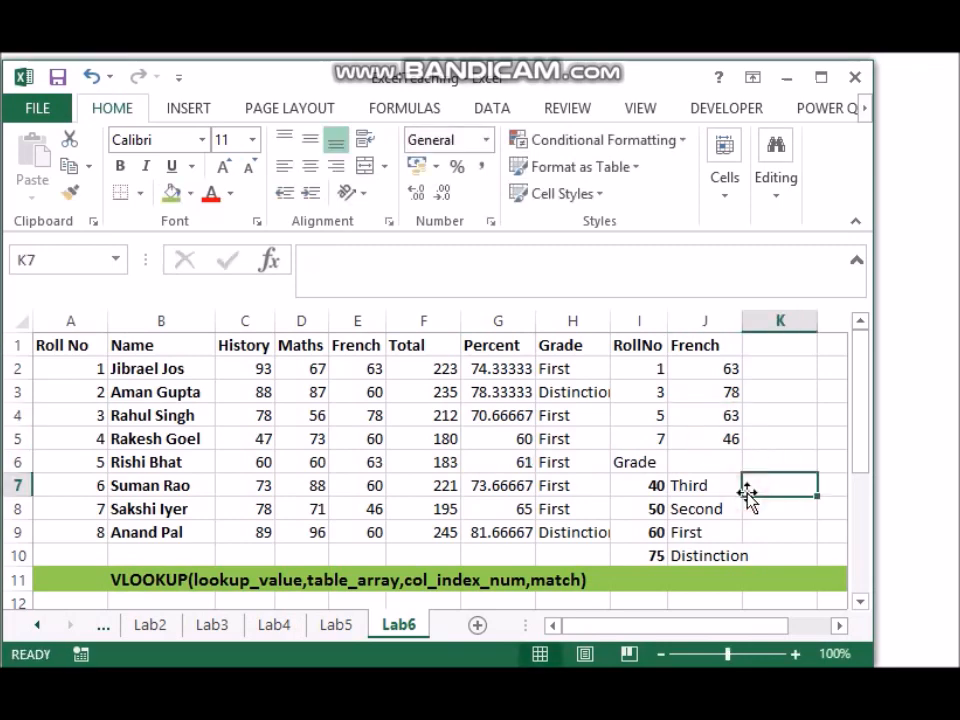
click(505, 461)
click(567, 460)
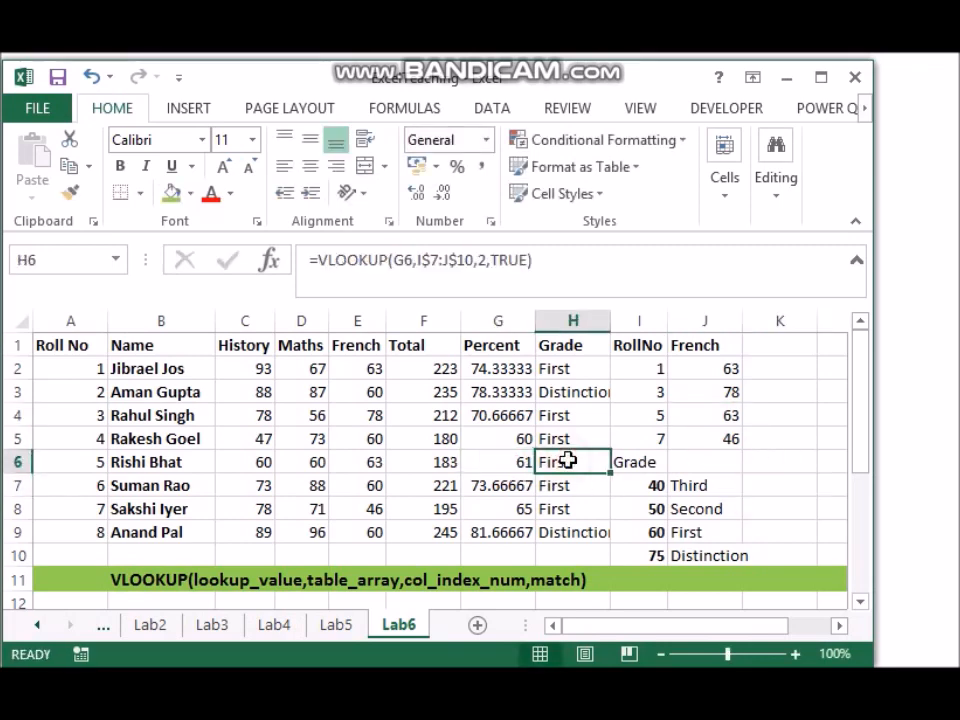
Step: Make the Grade heading in I6 bold
click(783, 495)
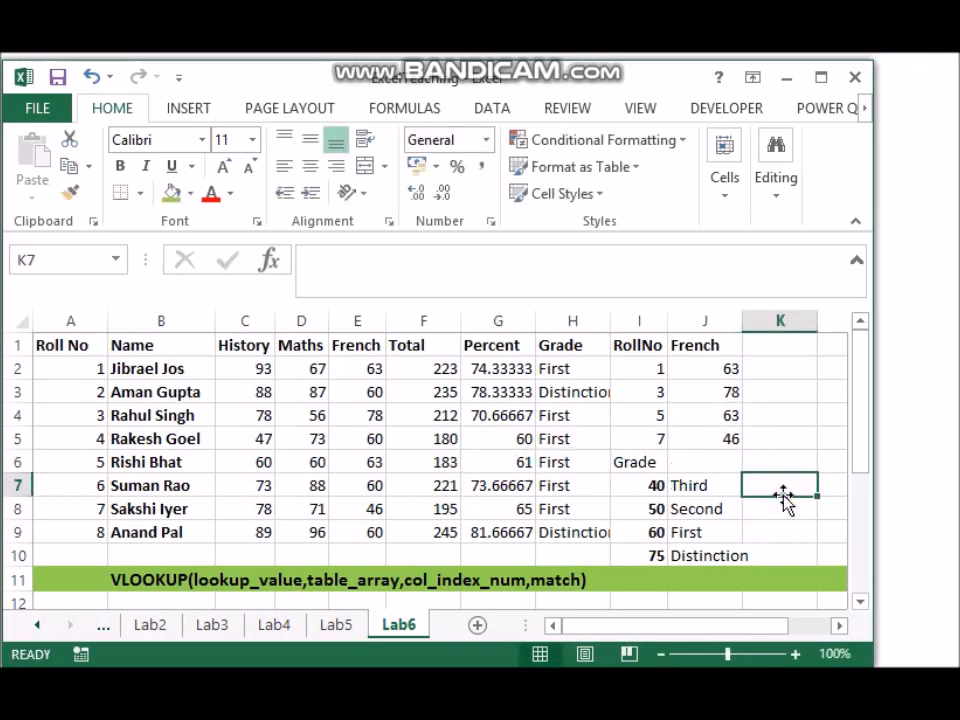
click(636, 462)
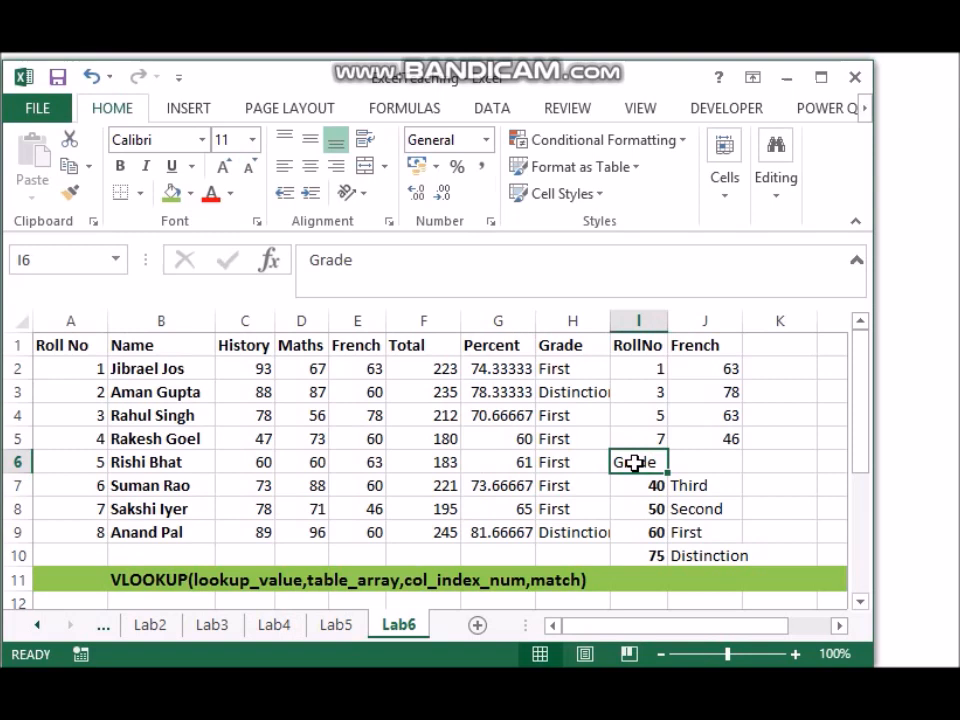
Step: Review the VLOOKUP grade formula in H2 against the syntax note in B11 and the grade table in I7:J10
click(505, 437)
click(574, 371)
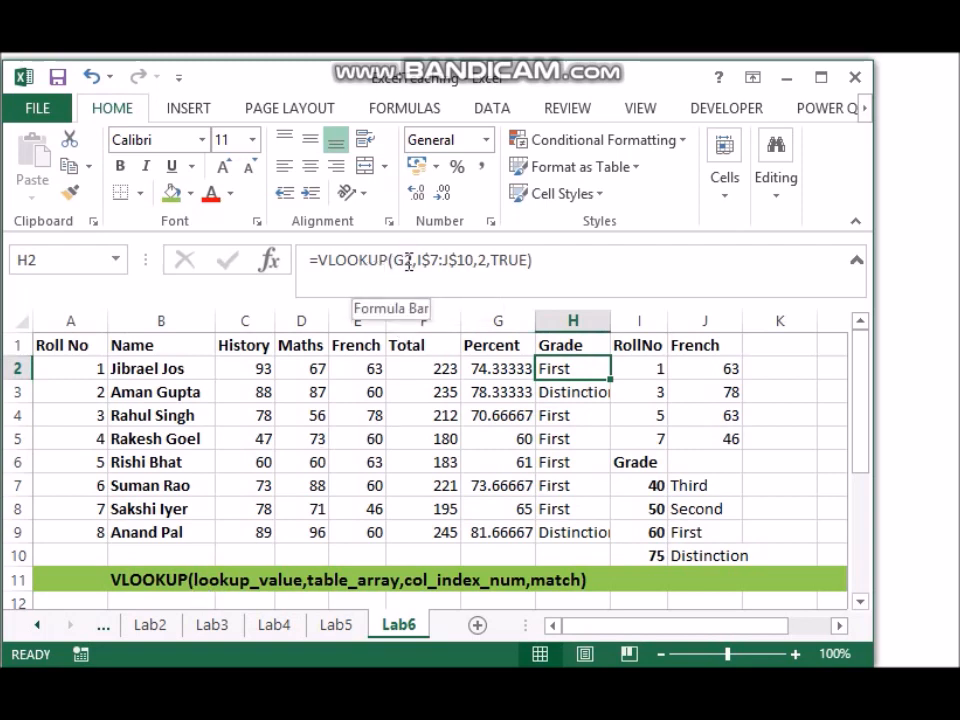
double_click(574, 370)
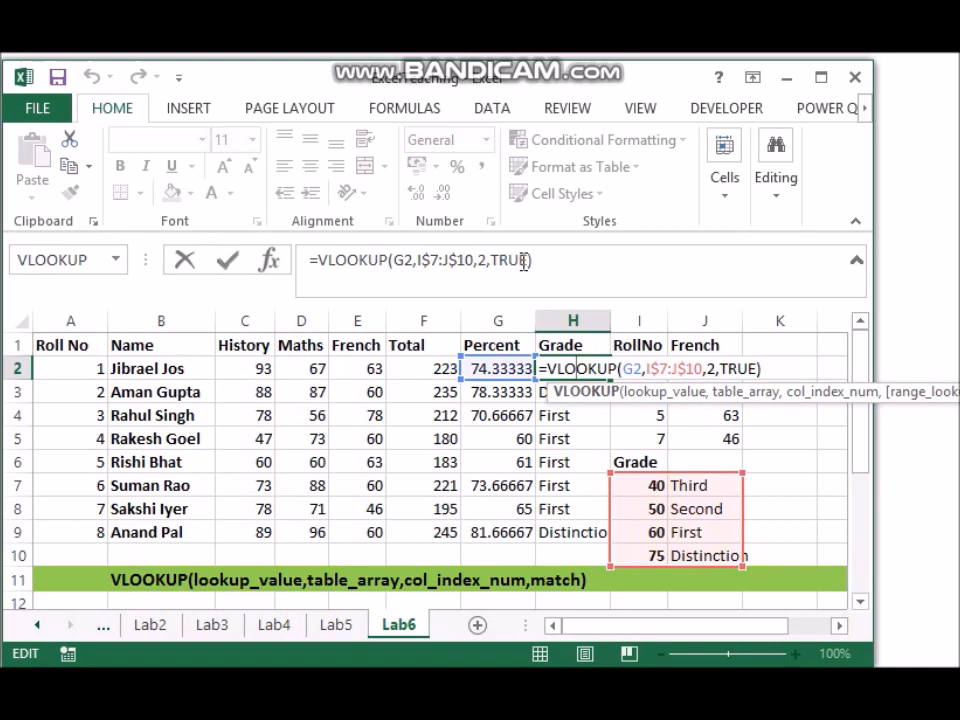
key(ctrl+Return)
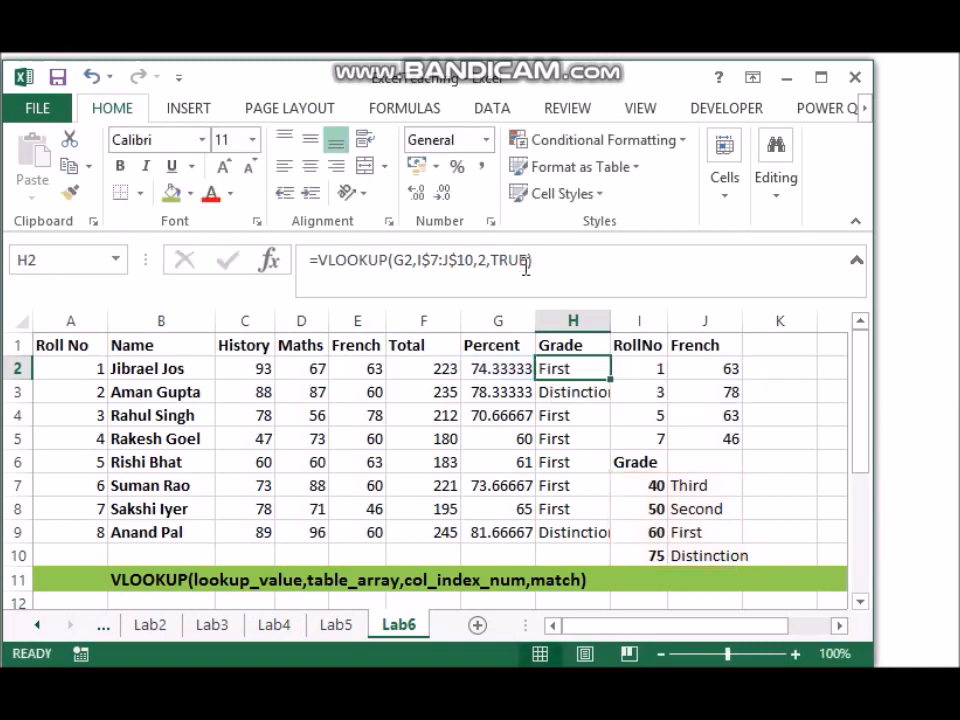
click(86, 584)
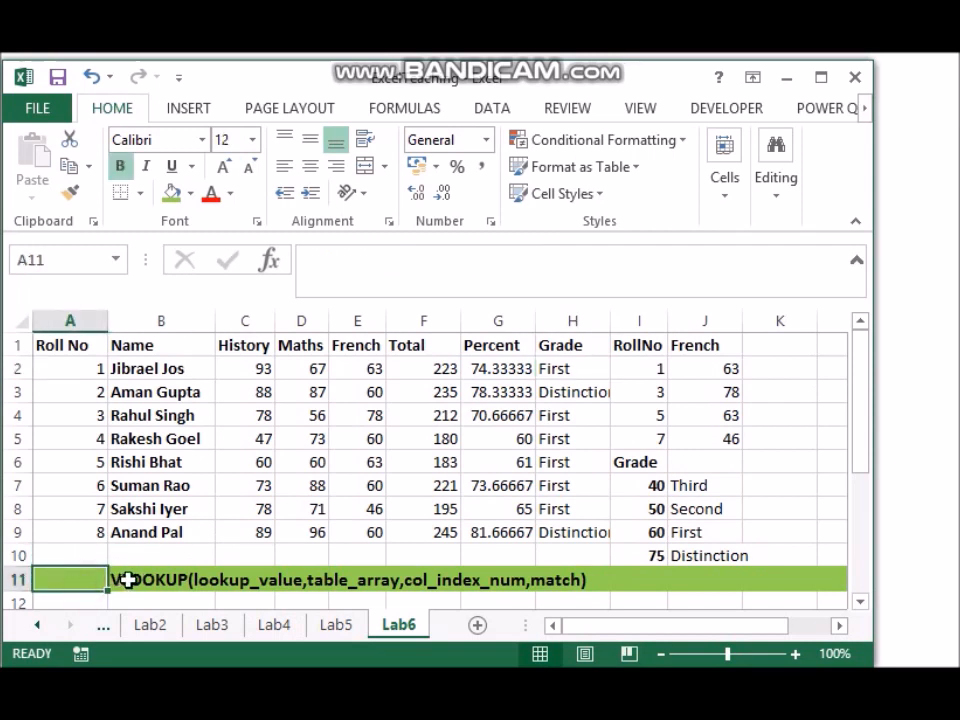
click(126, 579)
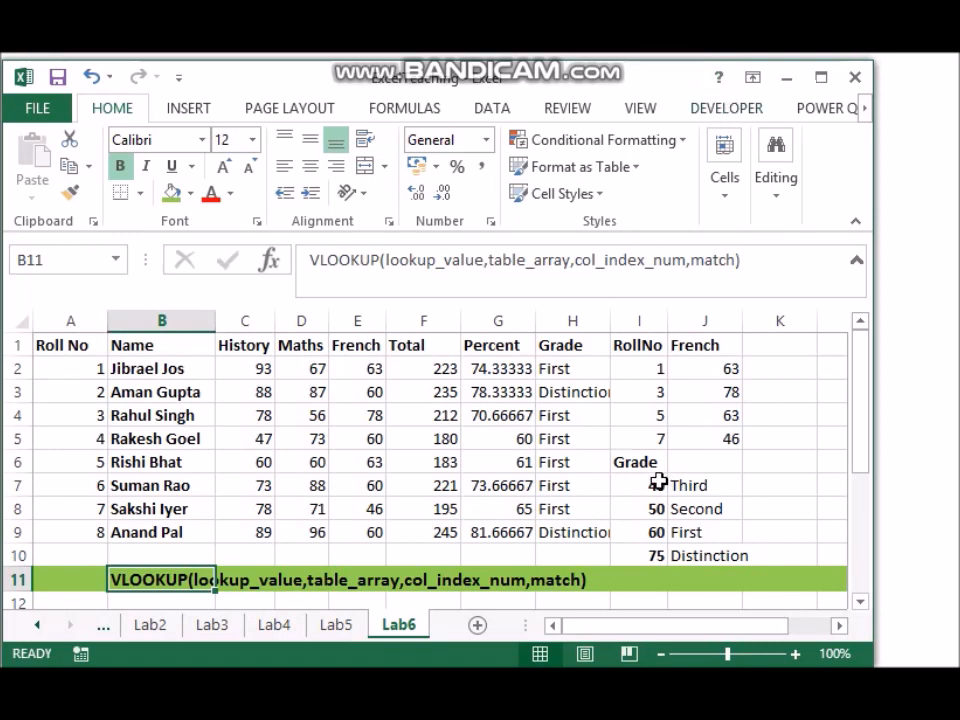
drag(654, 485, 690, 557)
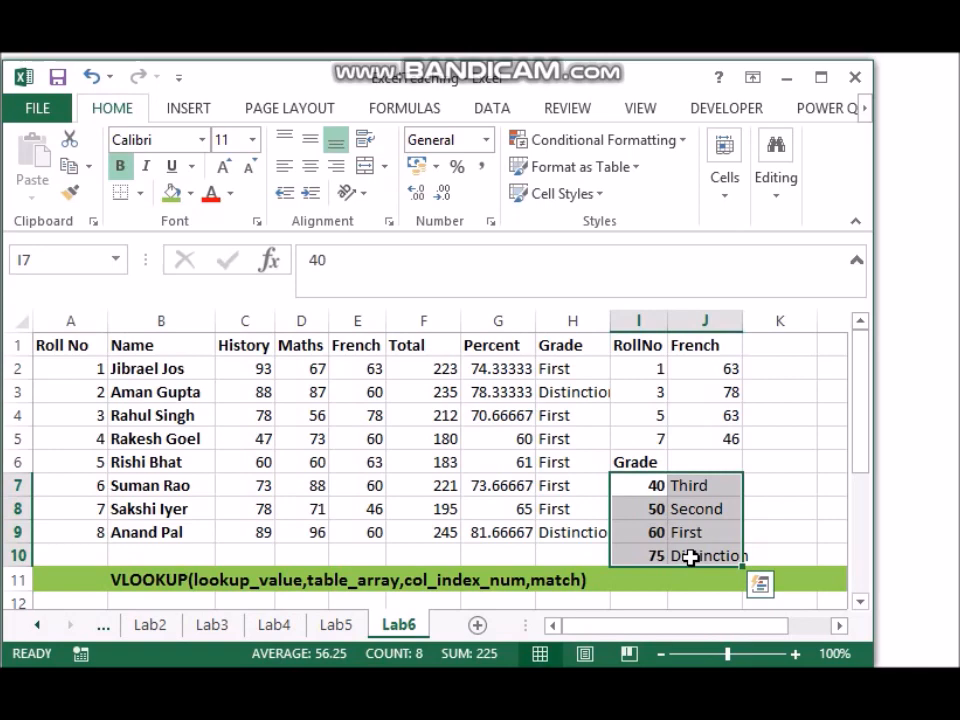
double_click(771, 479)
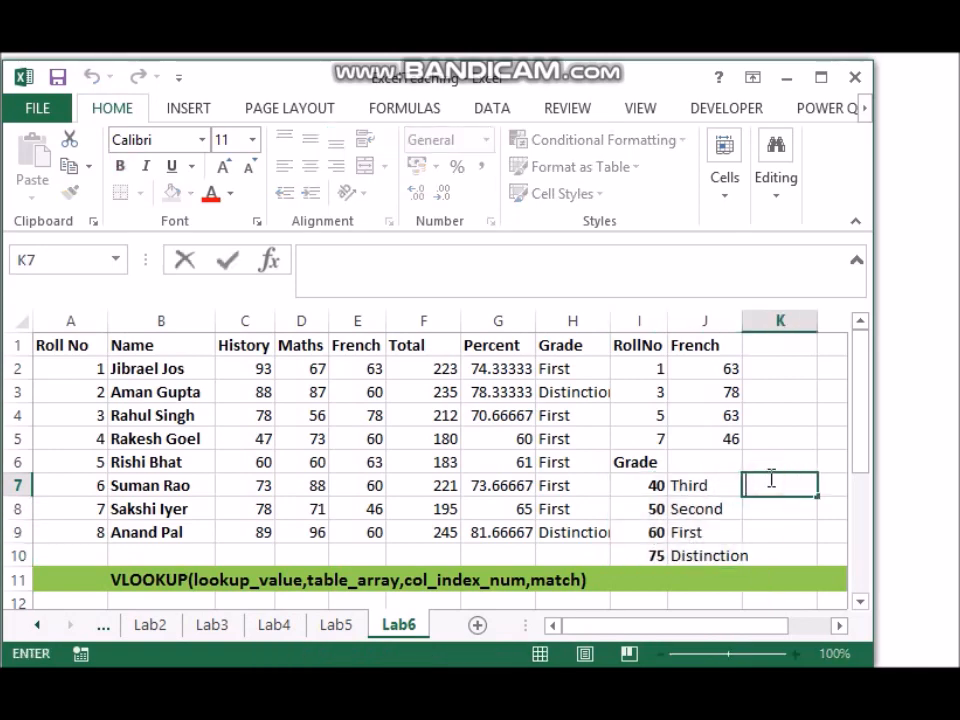